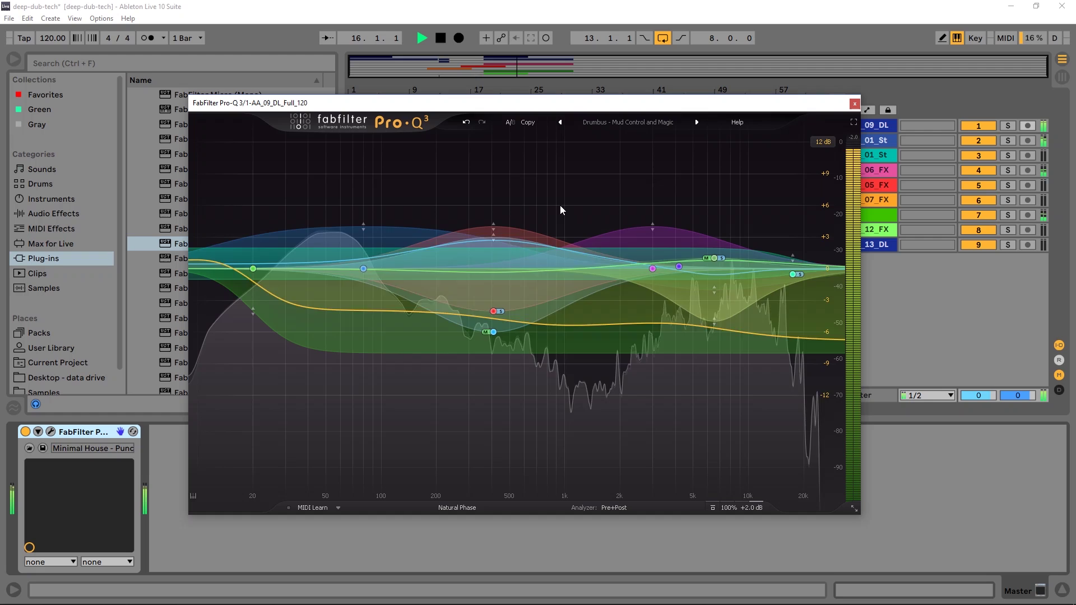
Step: Shrink the 409 Hz mid-only bell's upper dynamic range, then select the 80 Hz bell and high shelf
mouse_move(501, 311)
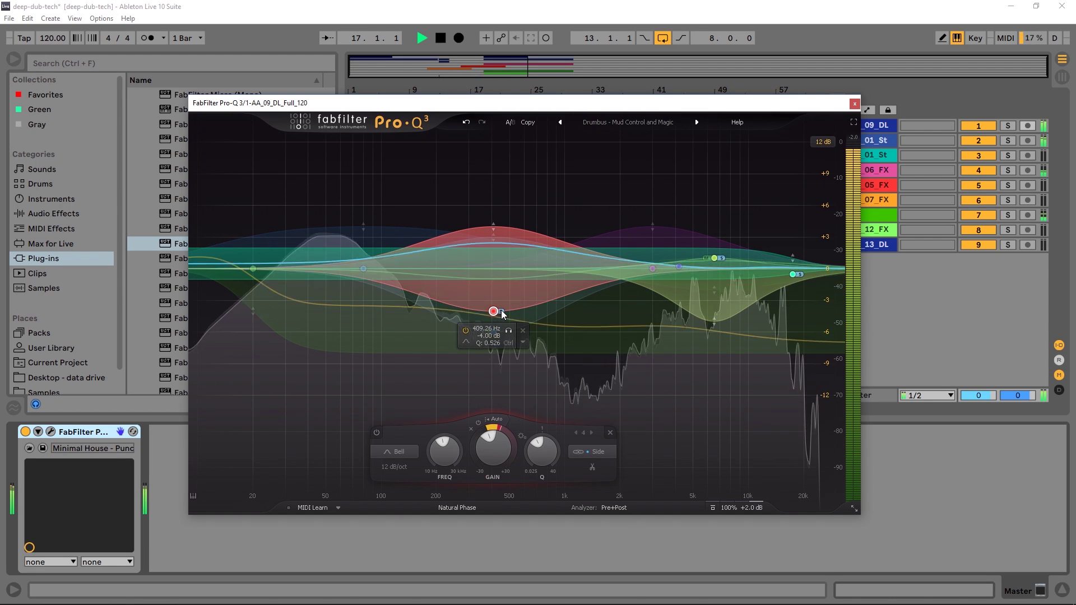
mouse_move(493, 254)
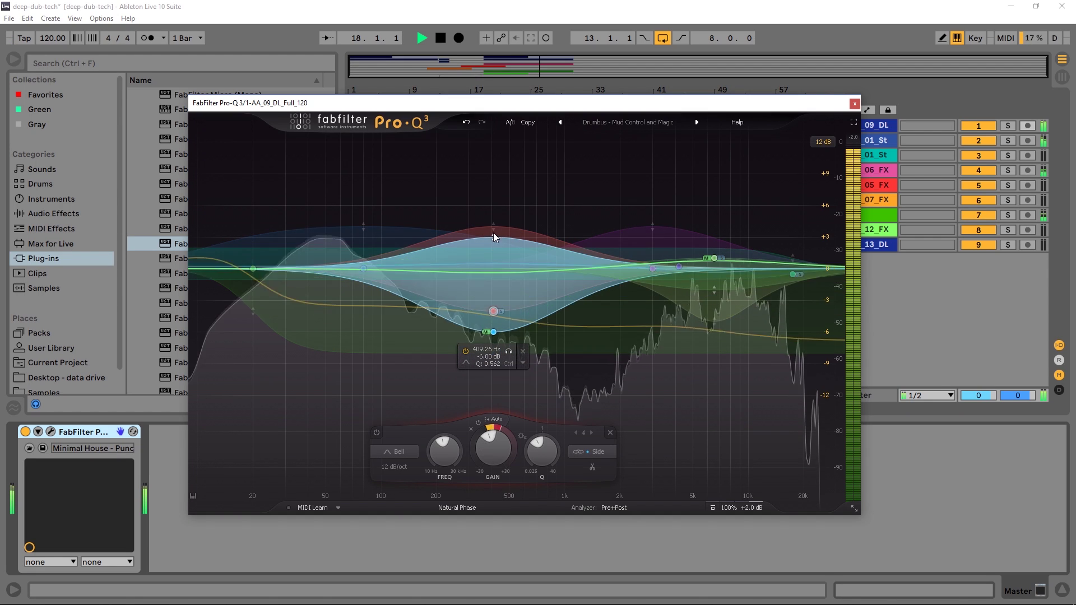
click(492, 239)
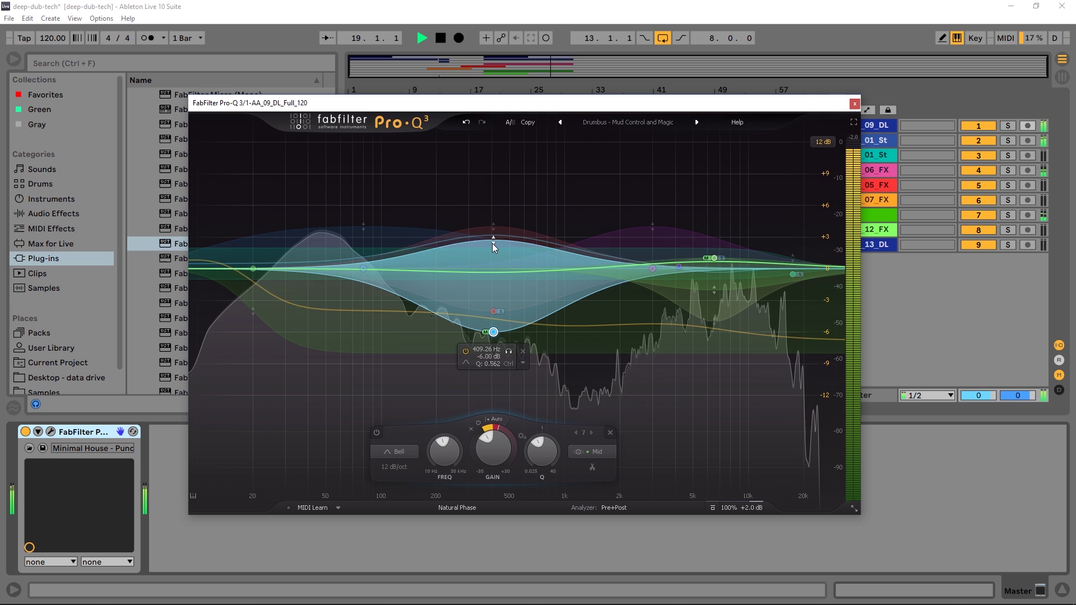
drag(492, 243, 492, 252)
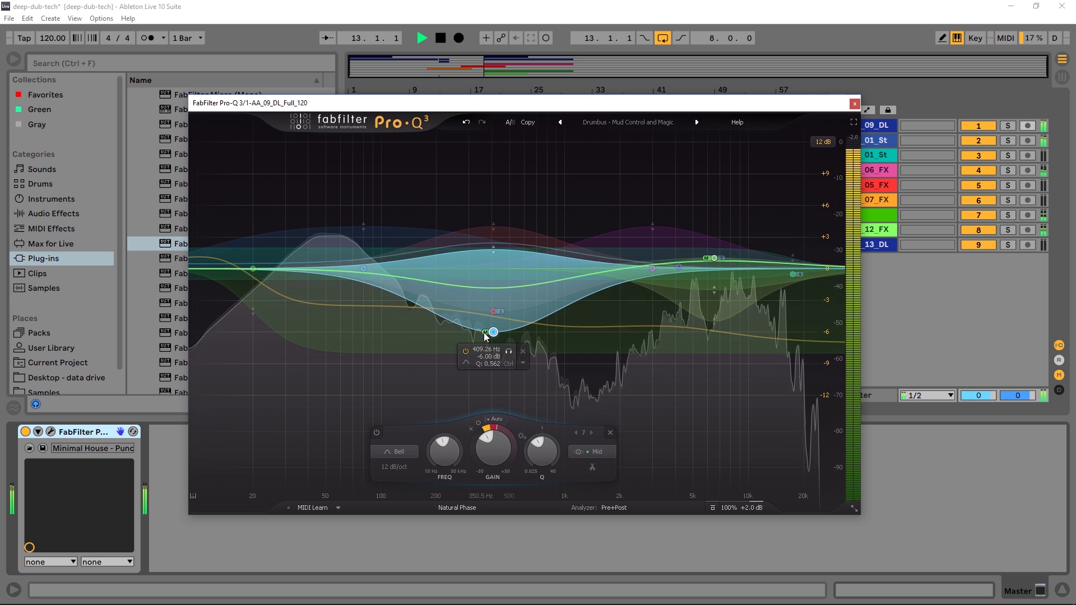
click(576, 433)
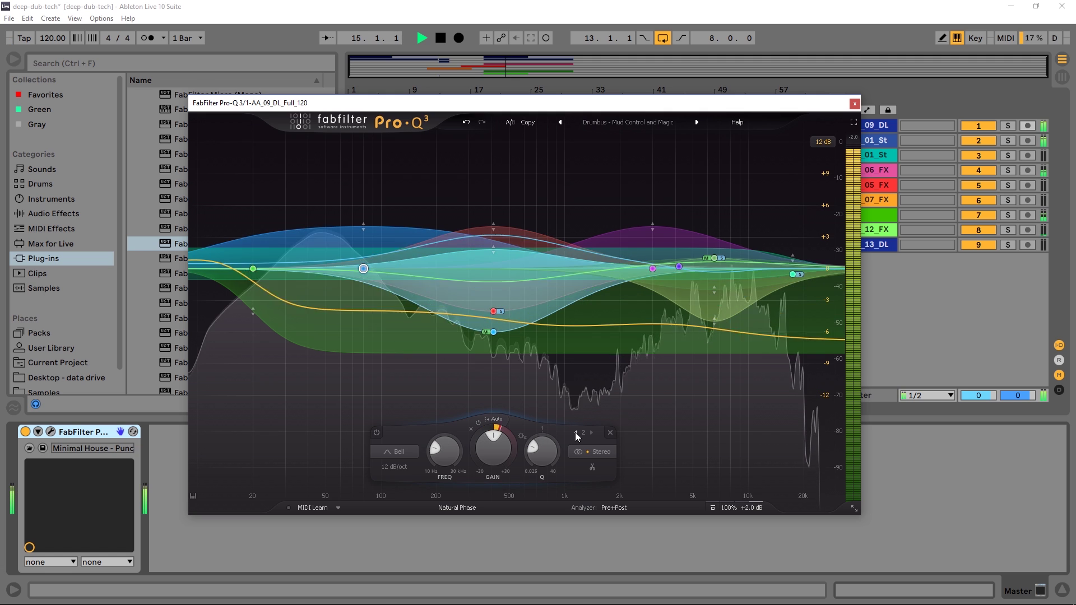
click(576, 433)
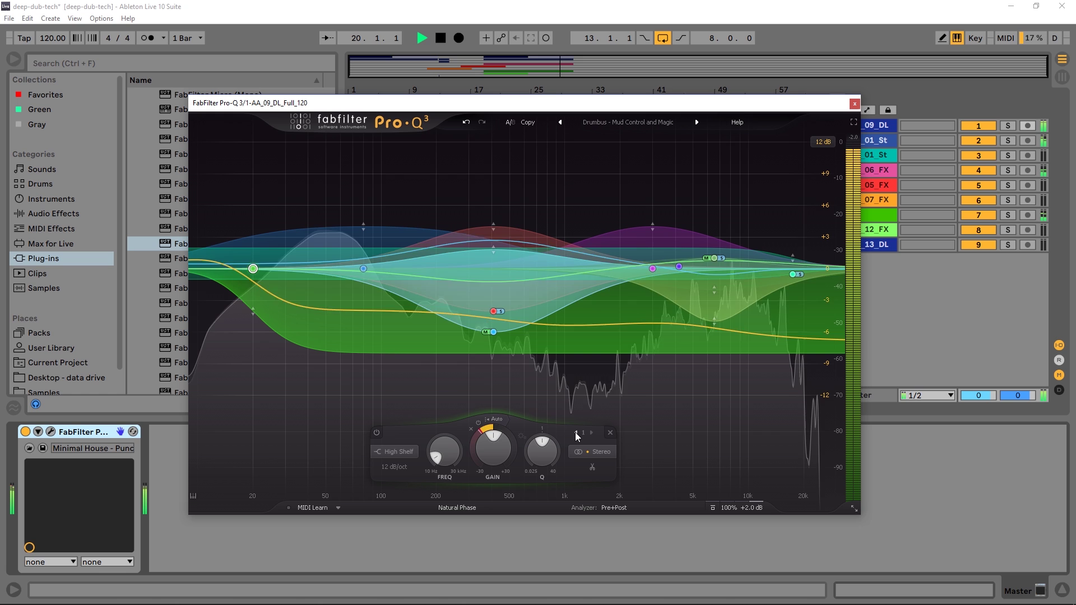
Step: Stop the drum bus playback in Ableton
key(space)
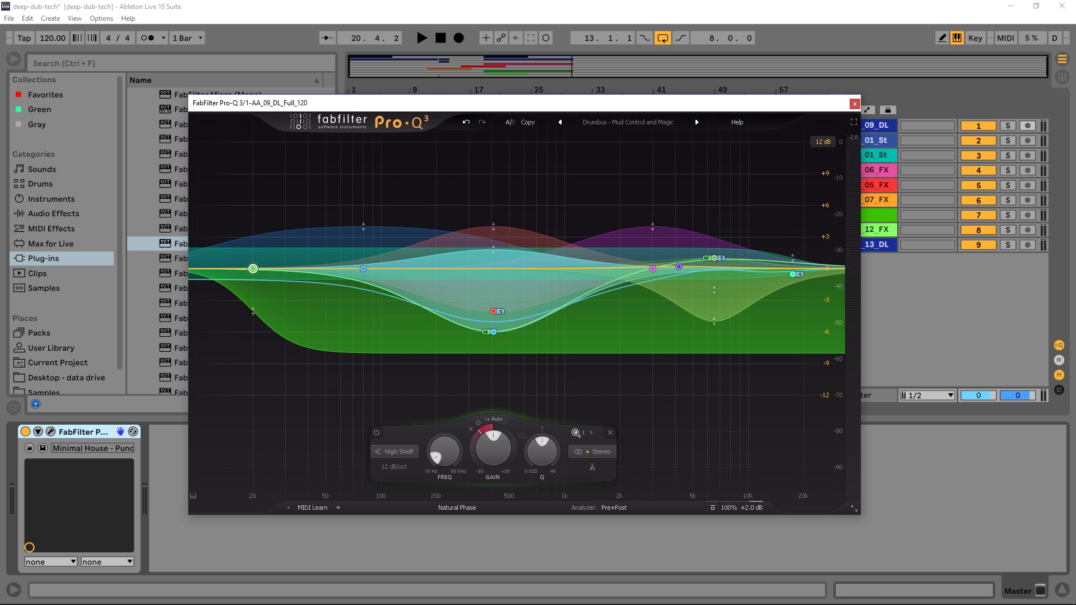
Step: Load the Clean preset to start from a flat EQ
click(627, 122)
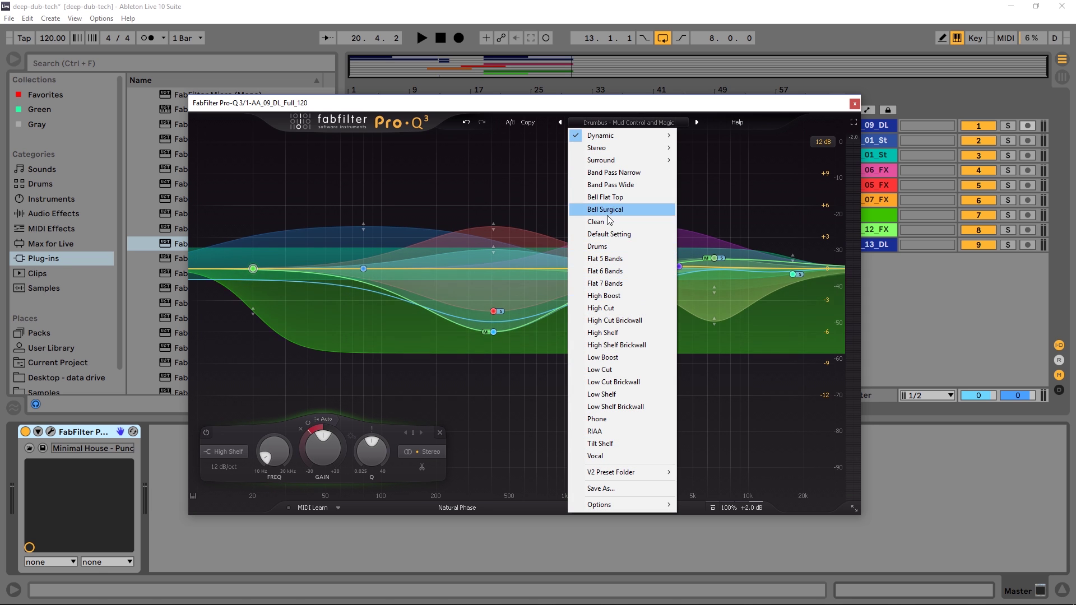
click(607, 220)
click(618, 121)
click(603, 221)
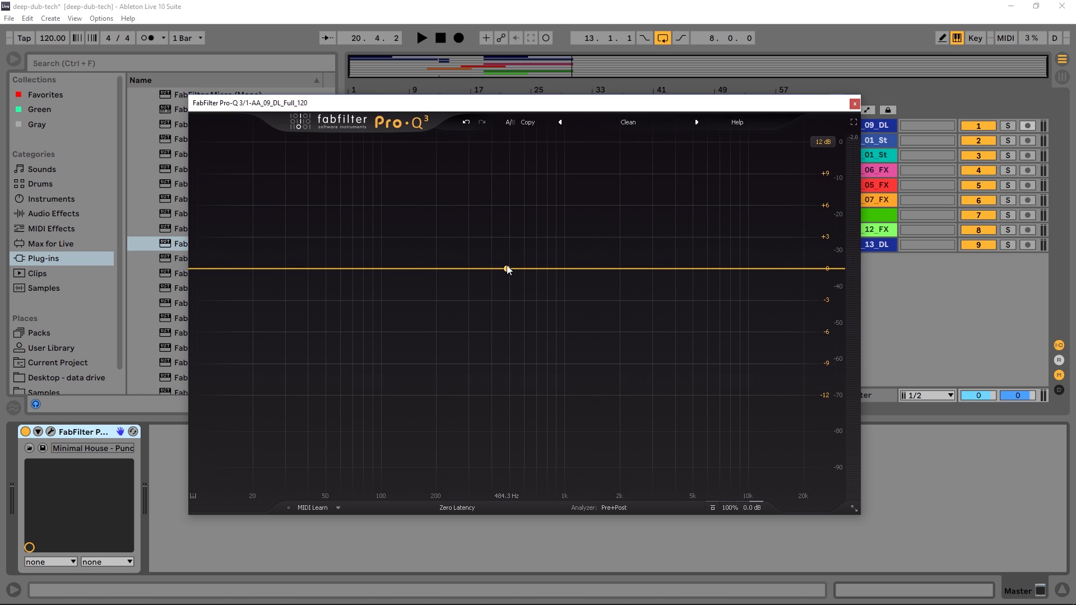
Step: Create a Bell band boosting +2.39 dB around 606 Hz with Q 1.000
drag(507, 269, 525, 248)
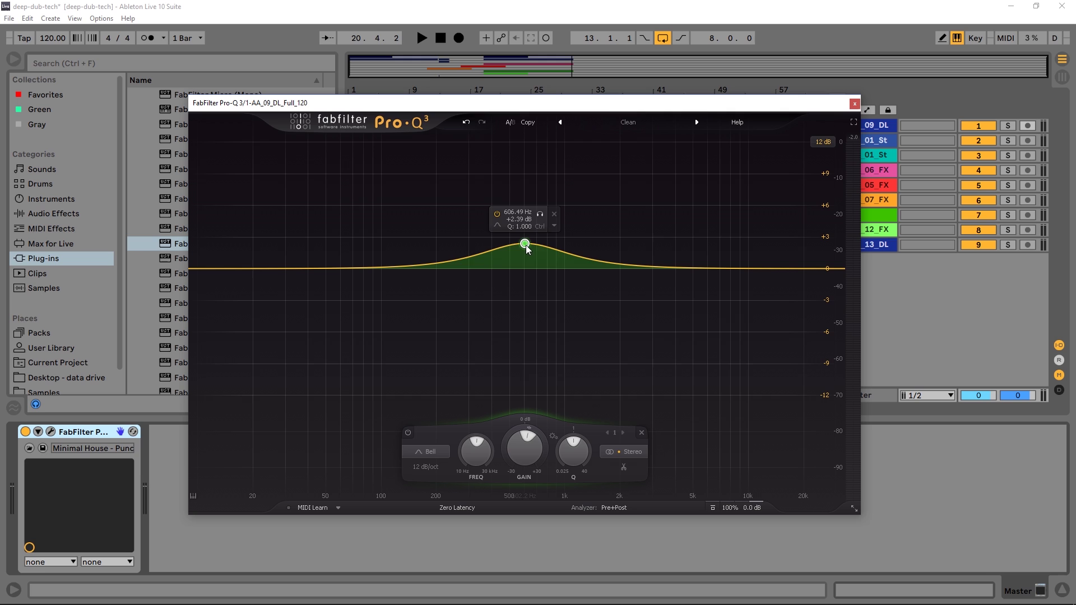
click(424, 451)
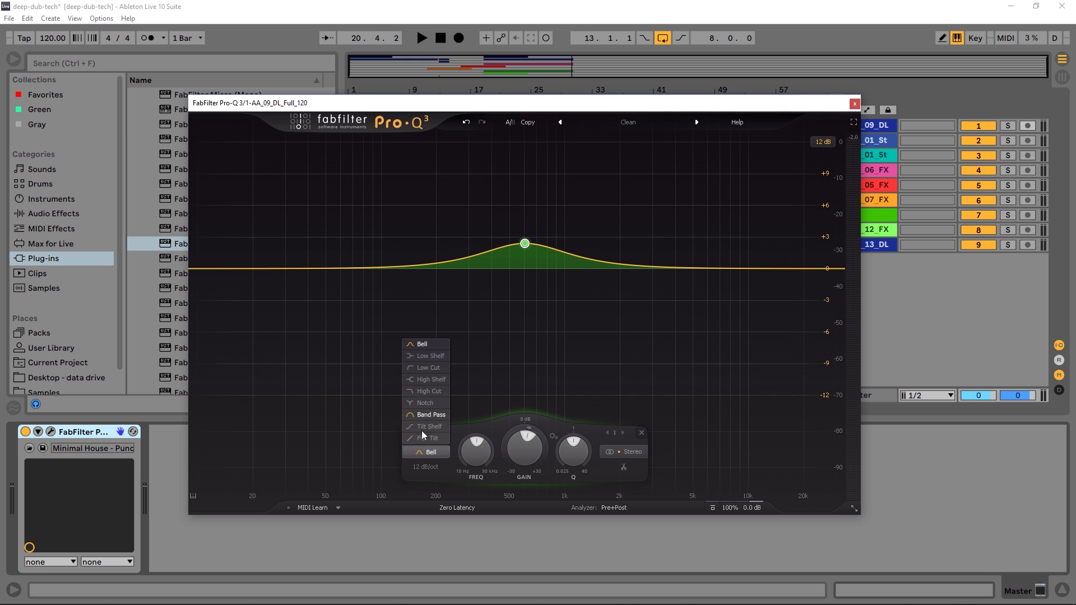
click(422, 453)
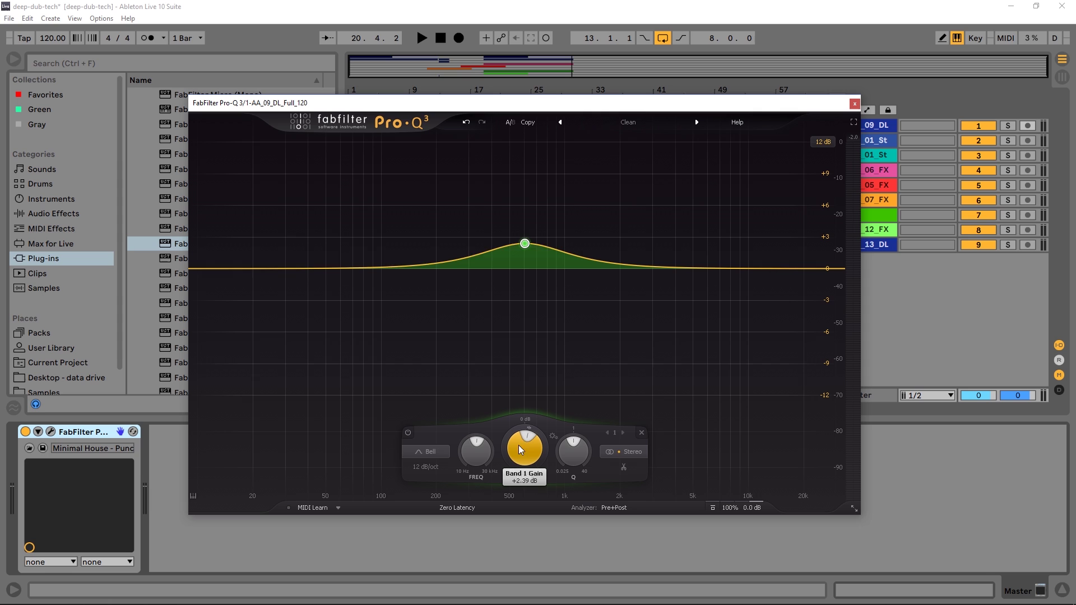
Step: Set the 606 Hz bell's gain to -2.40 dB and give it a downward dynamic range
drag(519, 445, 518, 496)
scroll(518, 456, down, 3)
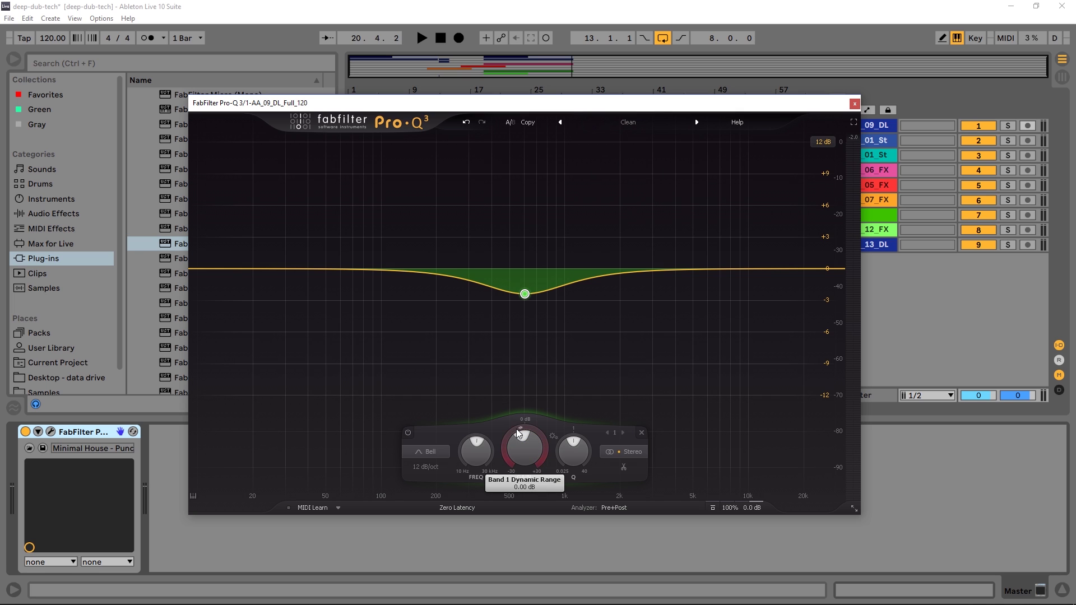
drag(515, 428, 487, 485)
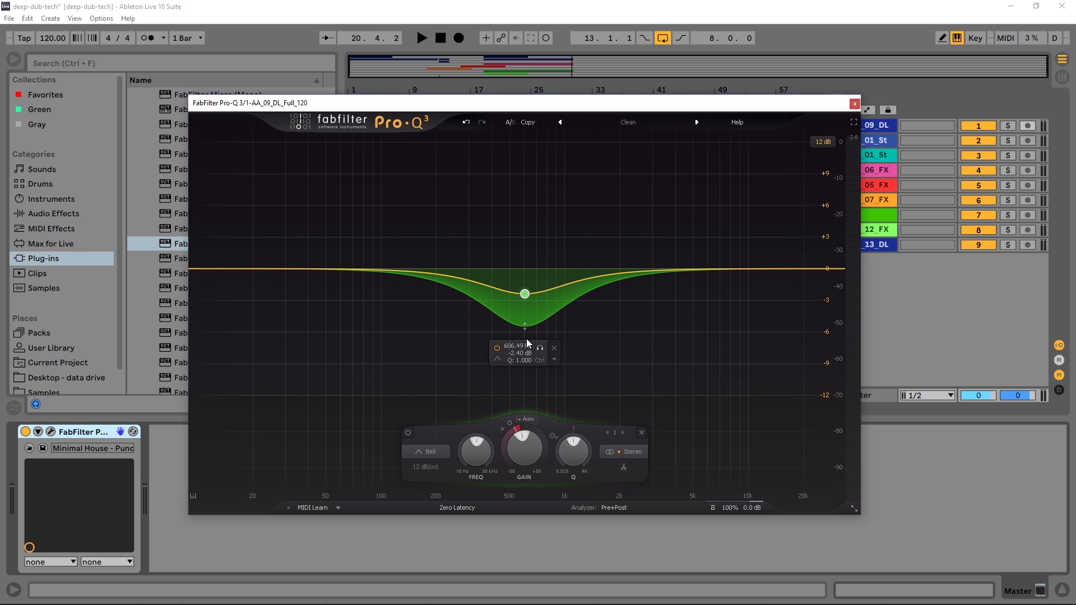
Step: Audition the cut, change the bell's dynamic range to +3.97 dB, and audition again
key(space)
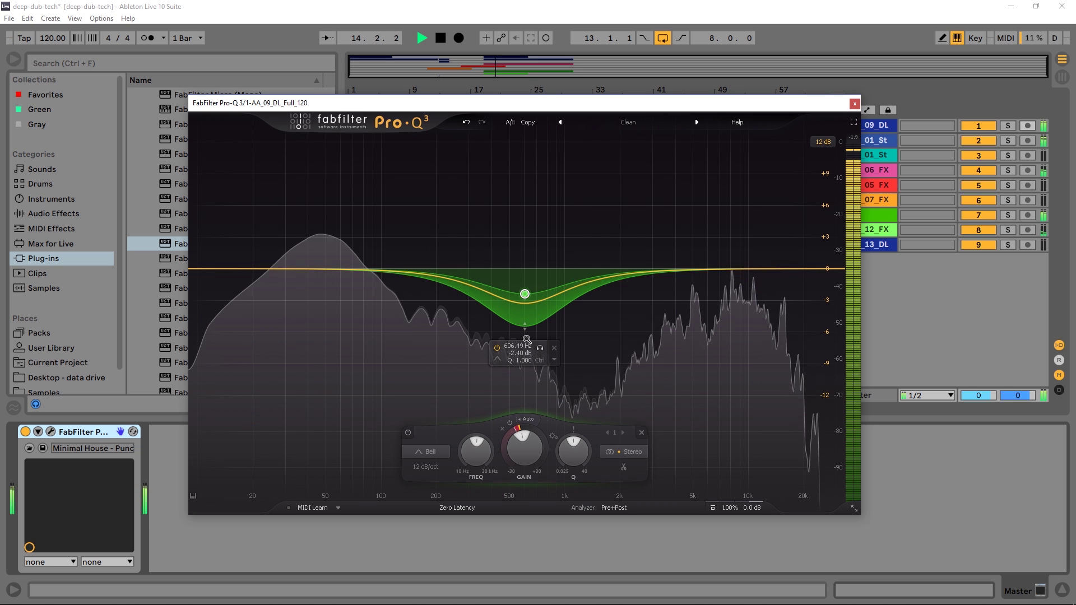
key(space)
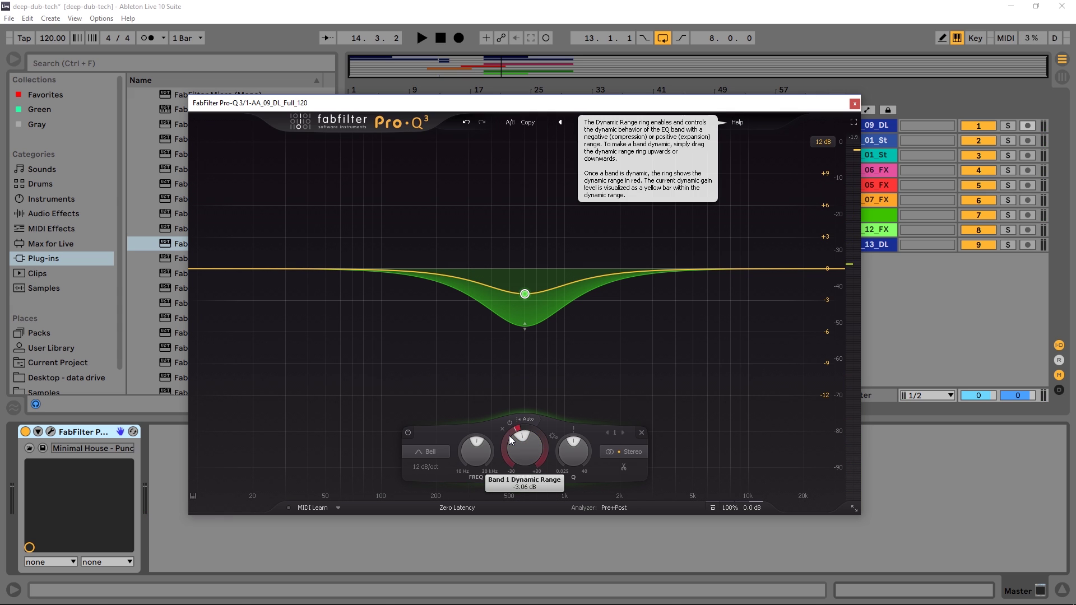
drag(509, 436, 521, 334)
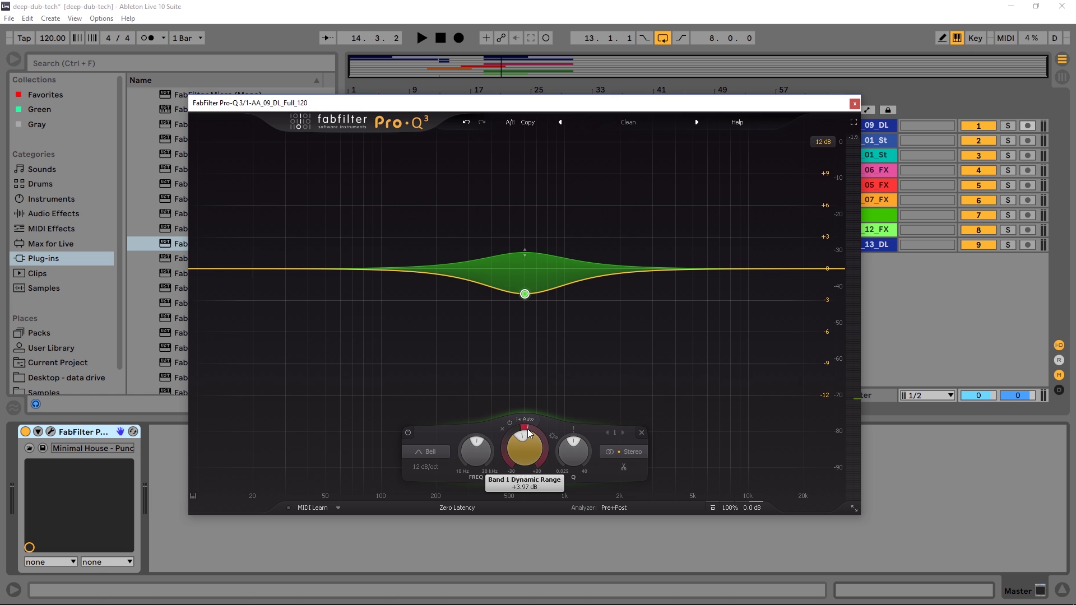
mouse_move(520, 429)
key(space)
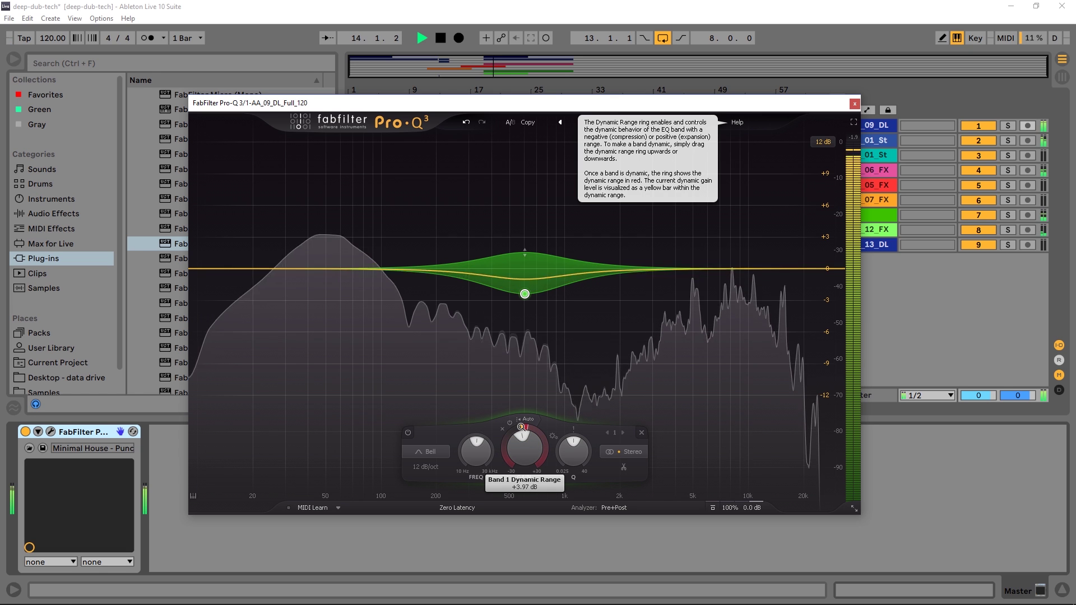
key(space)
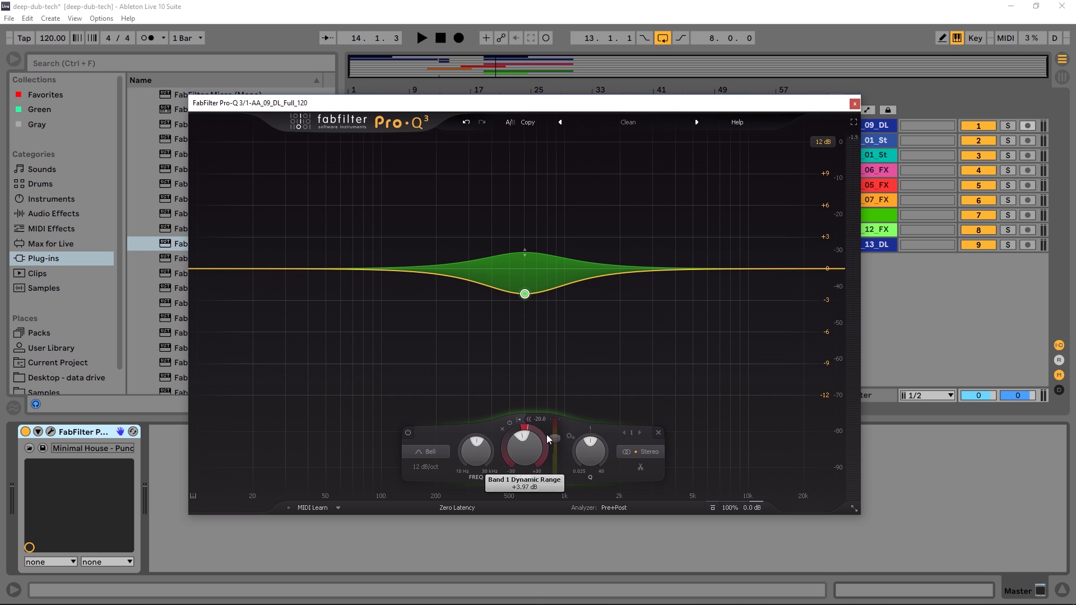
Step: Lower the 606 Hz bell's dynamic threshold to -21.7 dB and switch it to Auto
drag(555, 439, 556, 446)
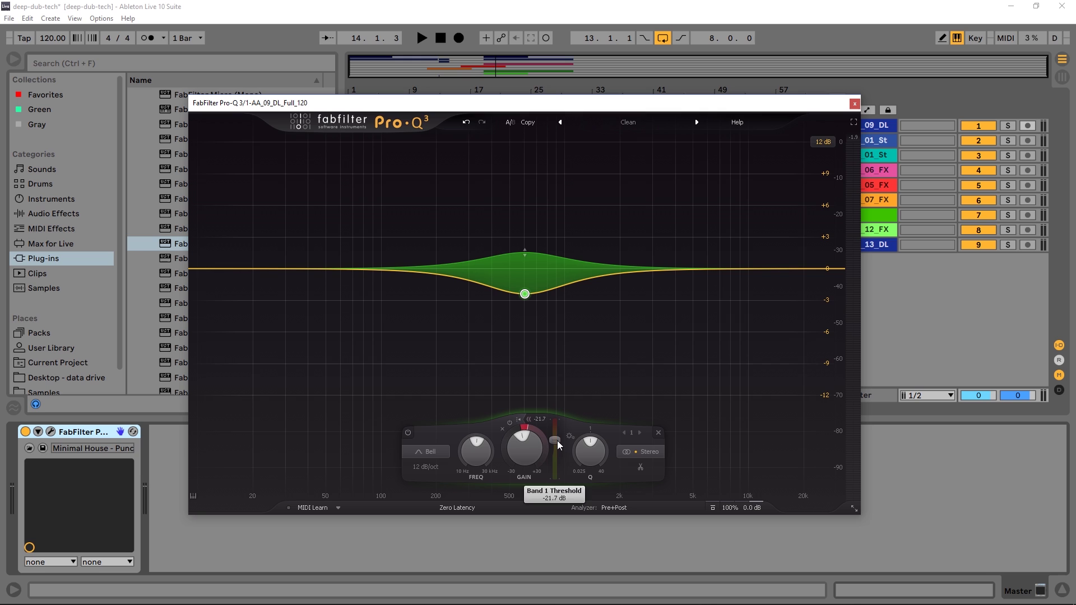
click(536, 422)
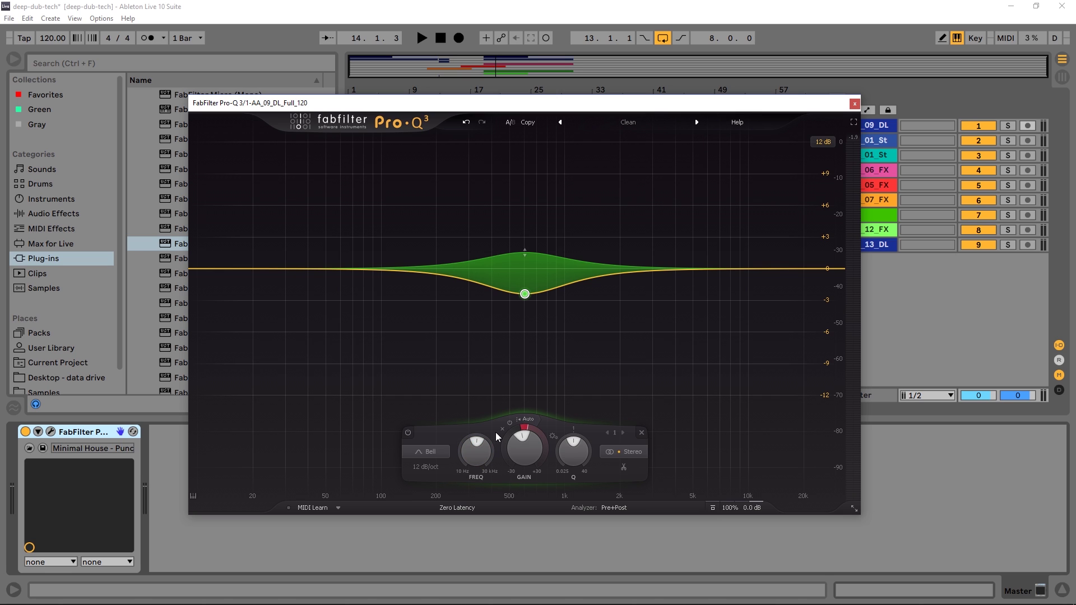
Step: Keep the band as a Bell and show its Left/Right/Stereo/Mid/Side placement options
click(428, 452)
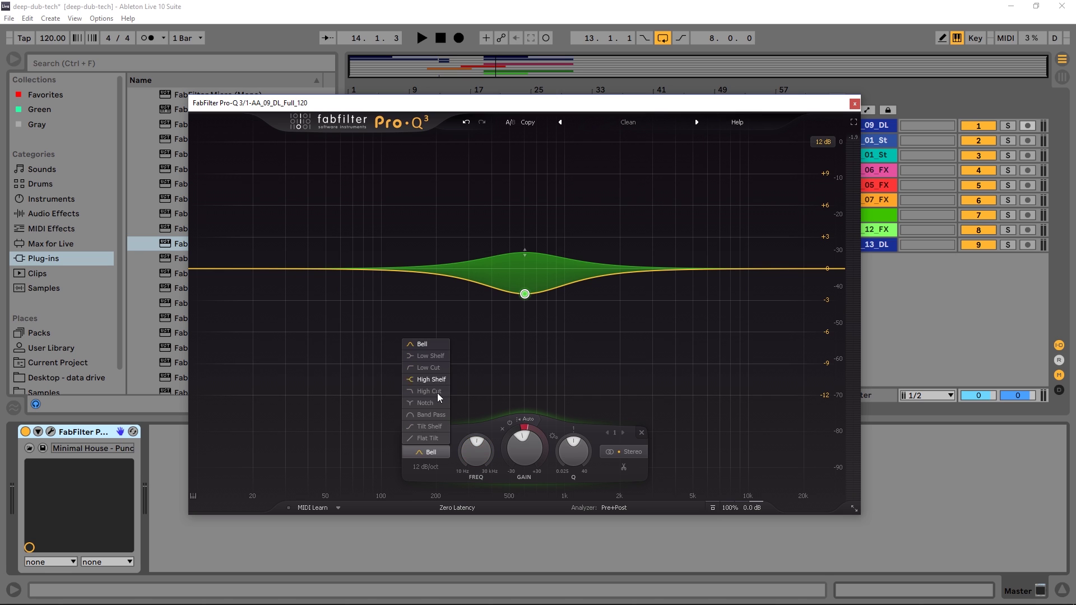
click(631, 452)
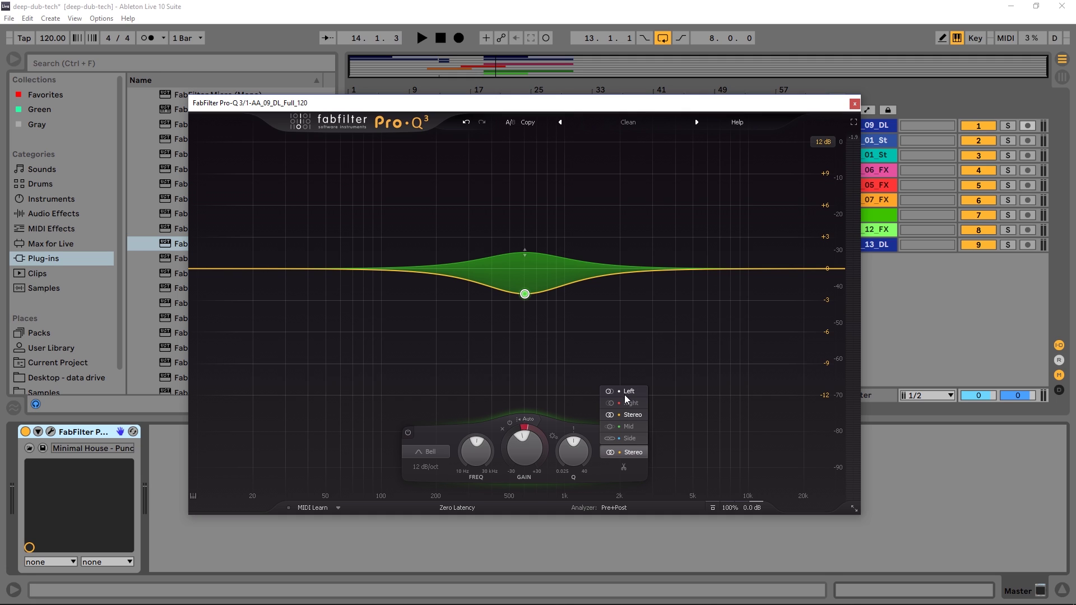
Step: Make the 606 Hz bell Mid-only with downward dynamic range, then briefly solo it during playback
click(629, 428)
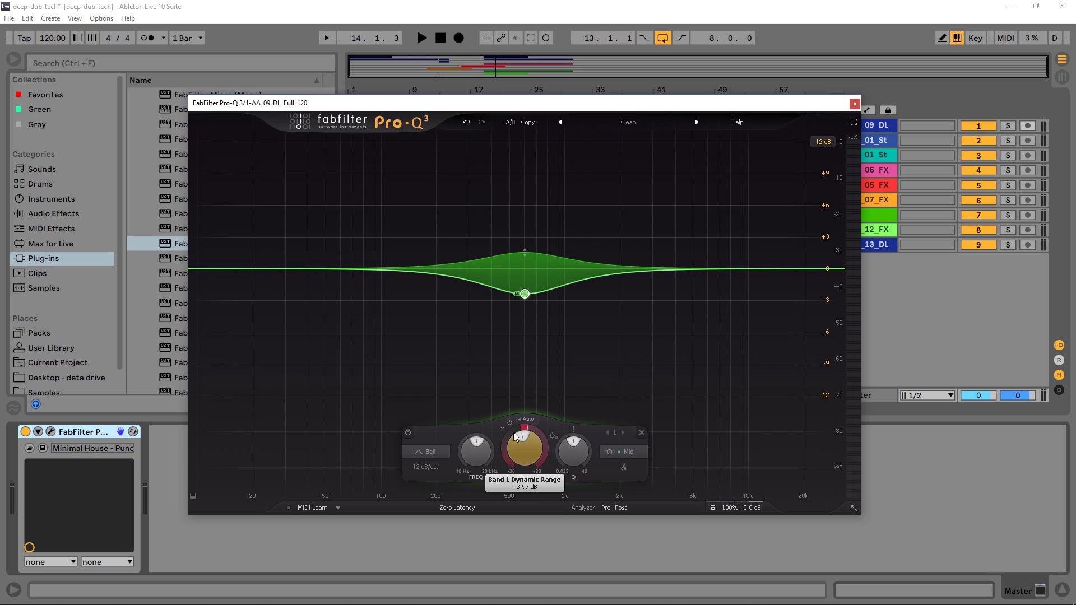
drag(513, 432, 493, 499)
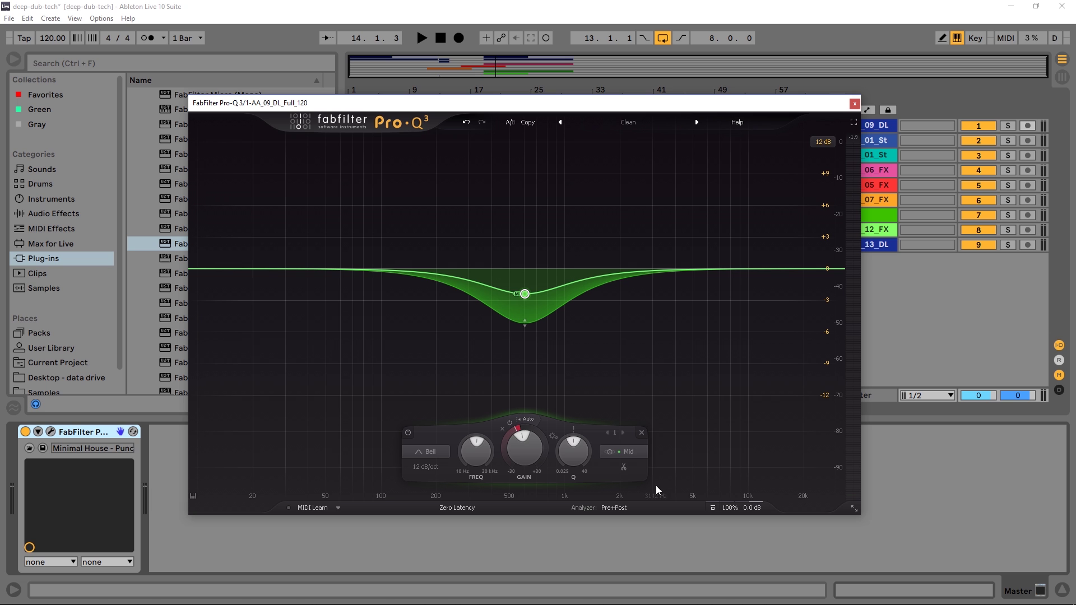
mouse_move(520, 301)
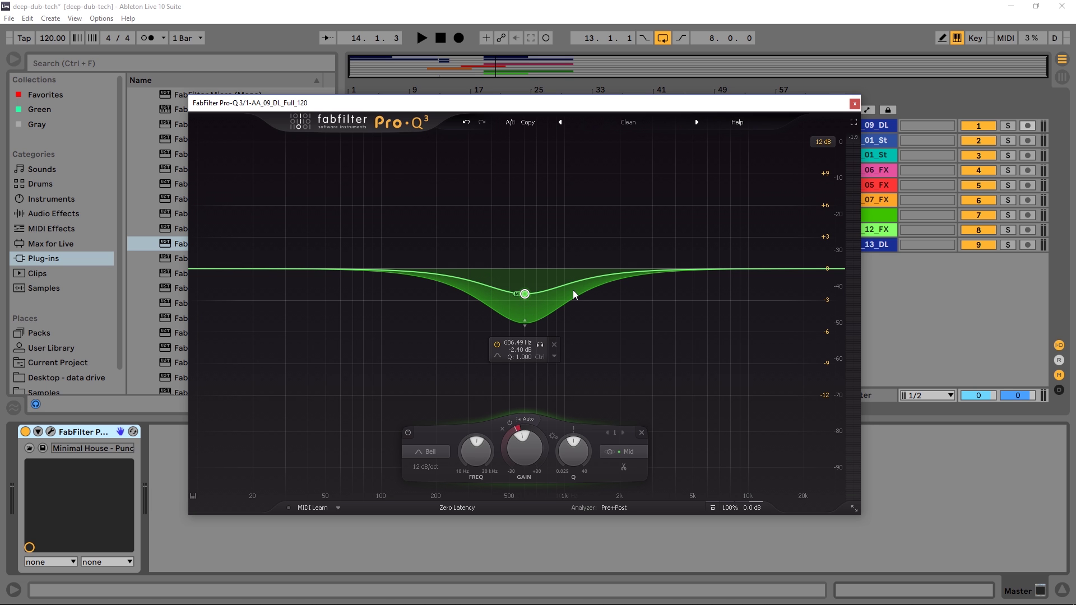
key(space)
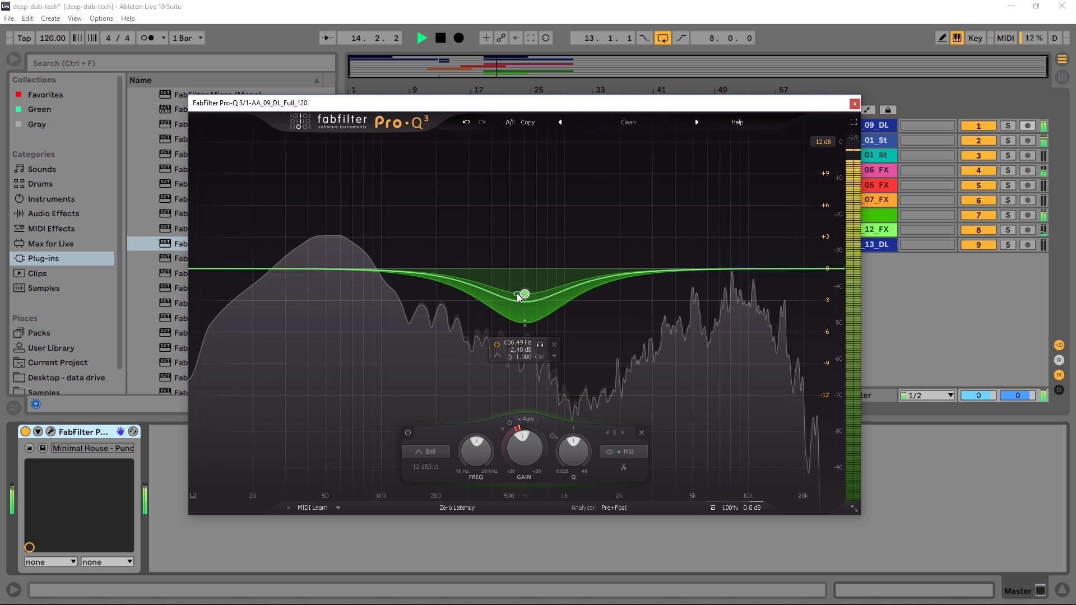
click(540, 345)
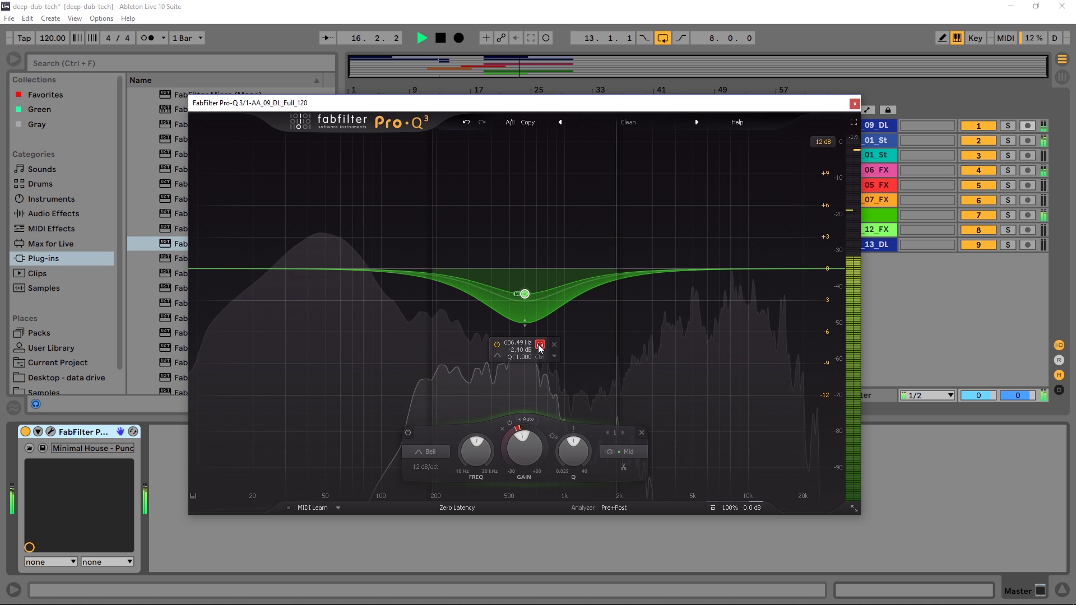
click(540, 345)
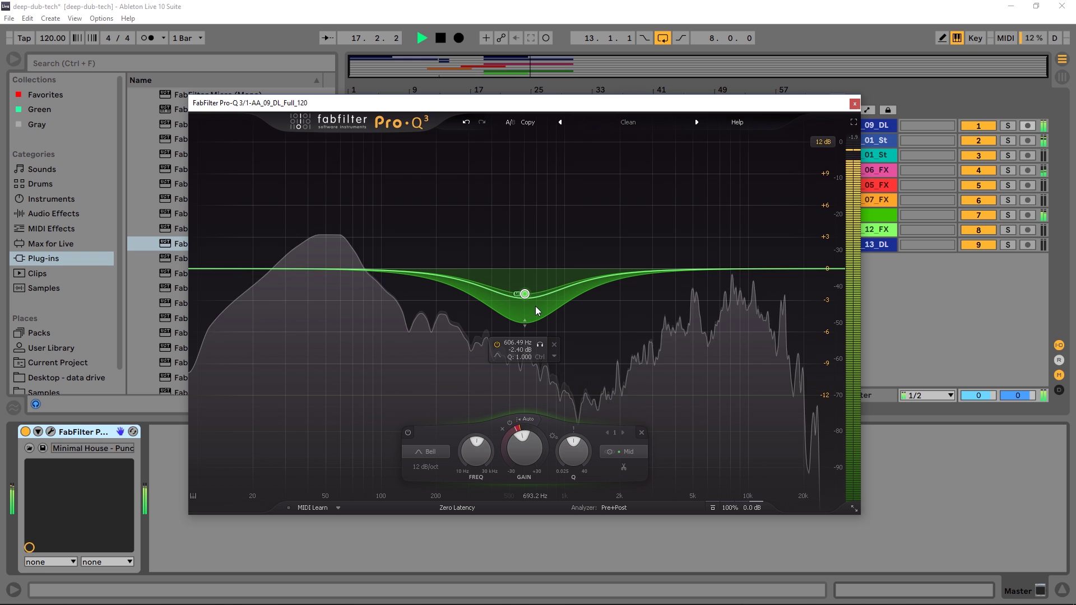
Step: Solo the 09_DL track, audition the soloed bell band, then stop playback
key(space)
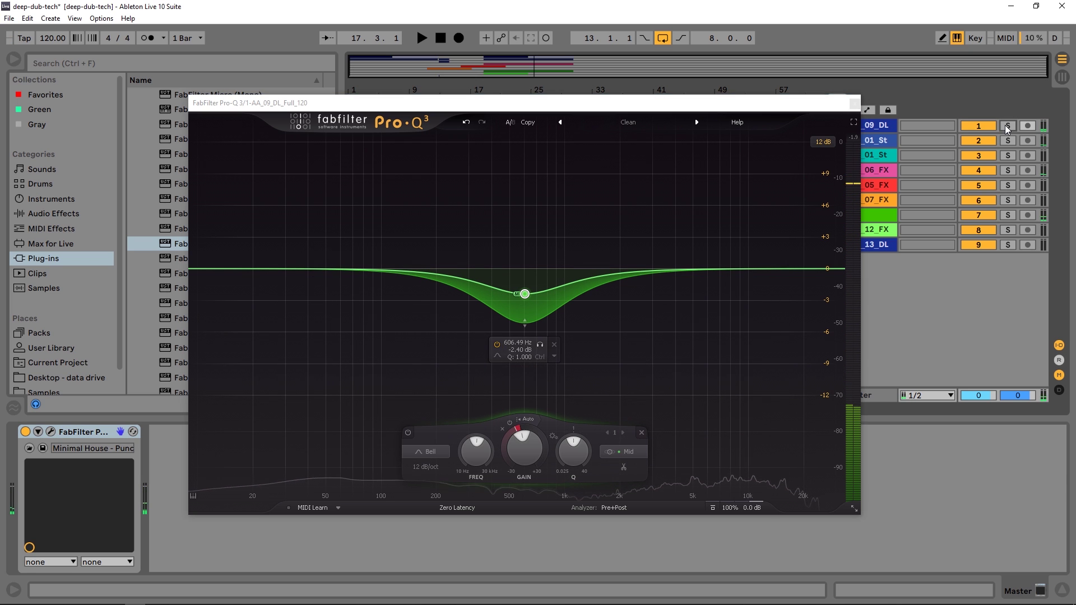
click(1007, 126)
key(space)
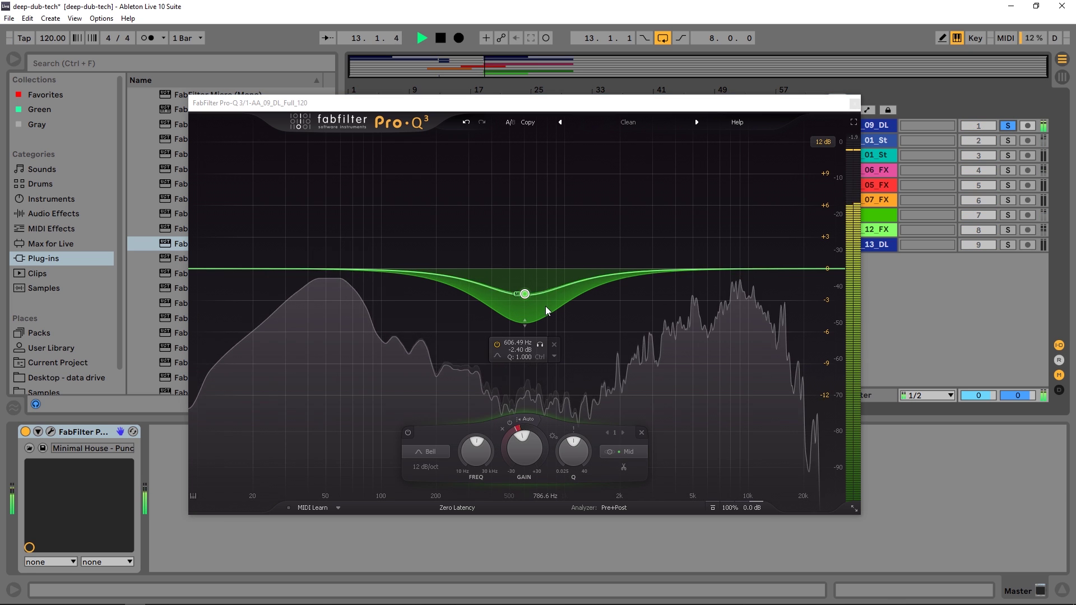
click(540, 344)
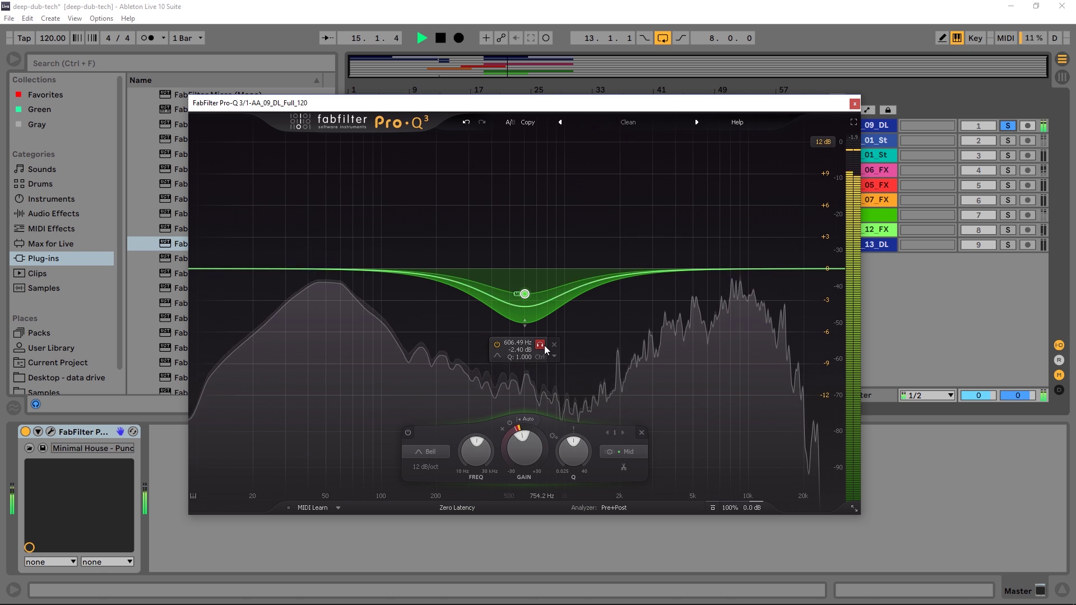
key(space)
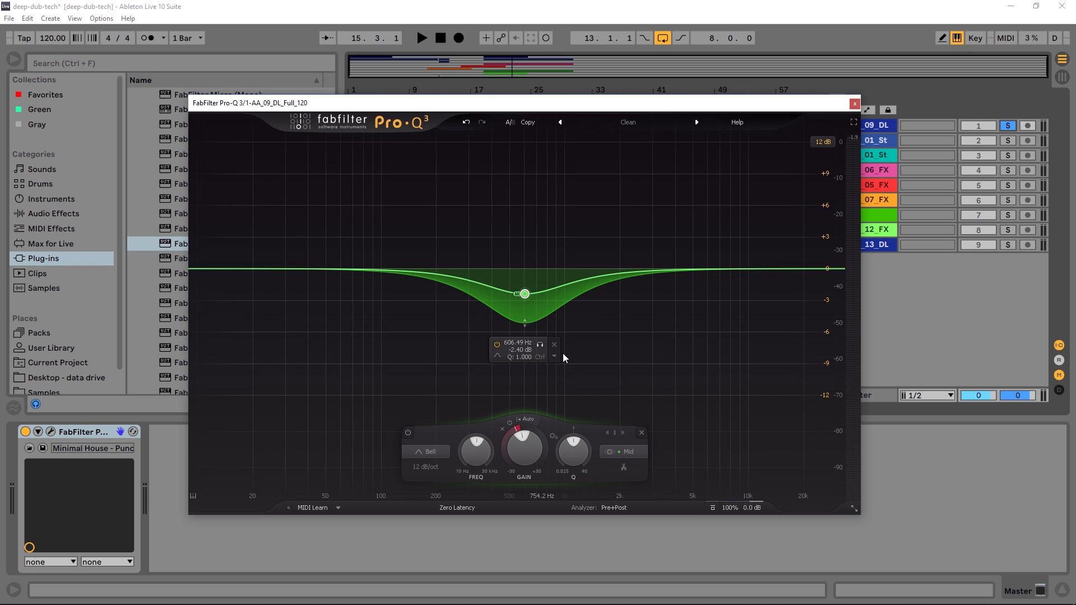
Step: Split the 606 Hz band into mid and side copies and give the side copy upward dynamic range
click(622, 467)
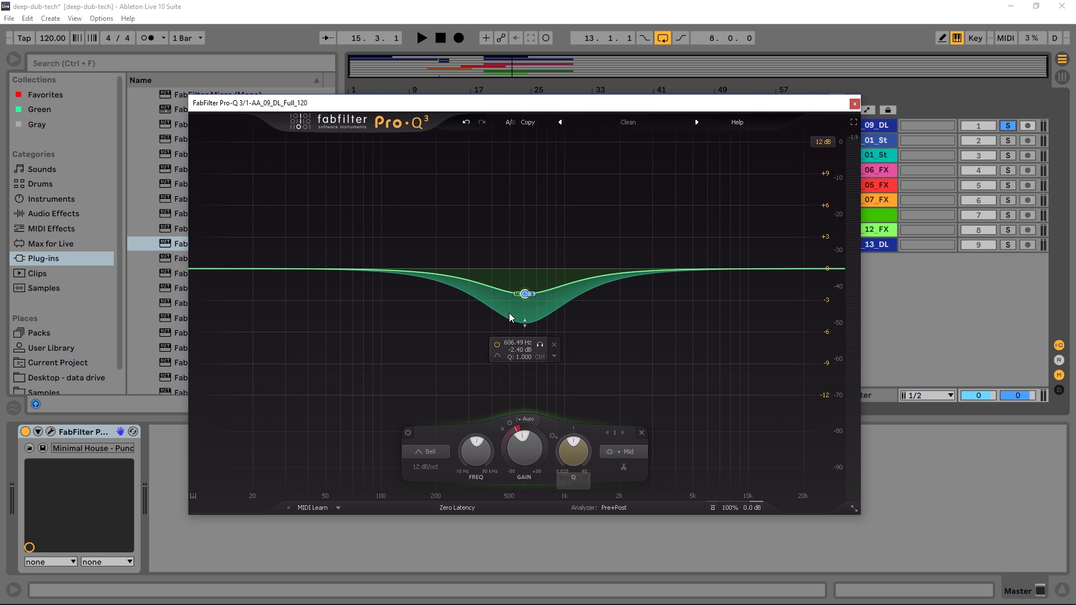
click(624, 467)
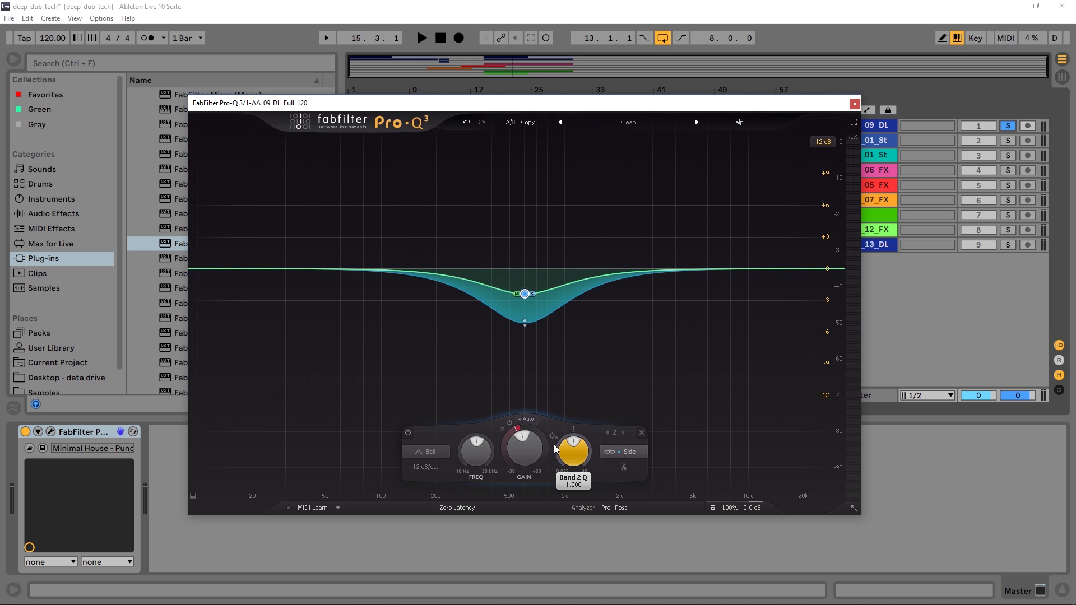
drag(524, 449, 540, 385)
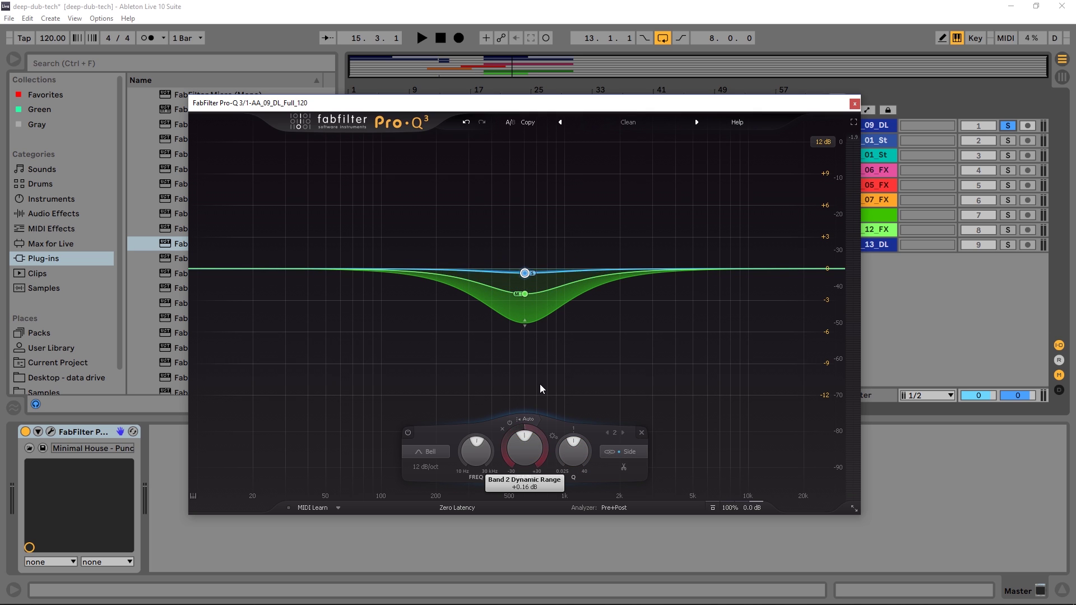
Step: Audition the side band, then switch its threshold to manual and lower it to -47.3 dB
click(538, 345)
key(space)
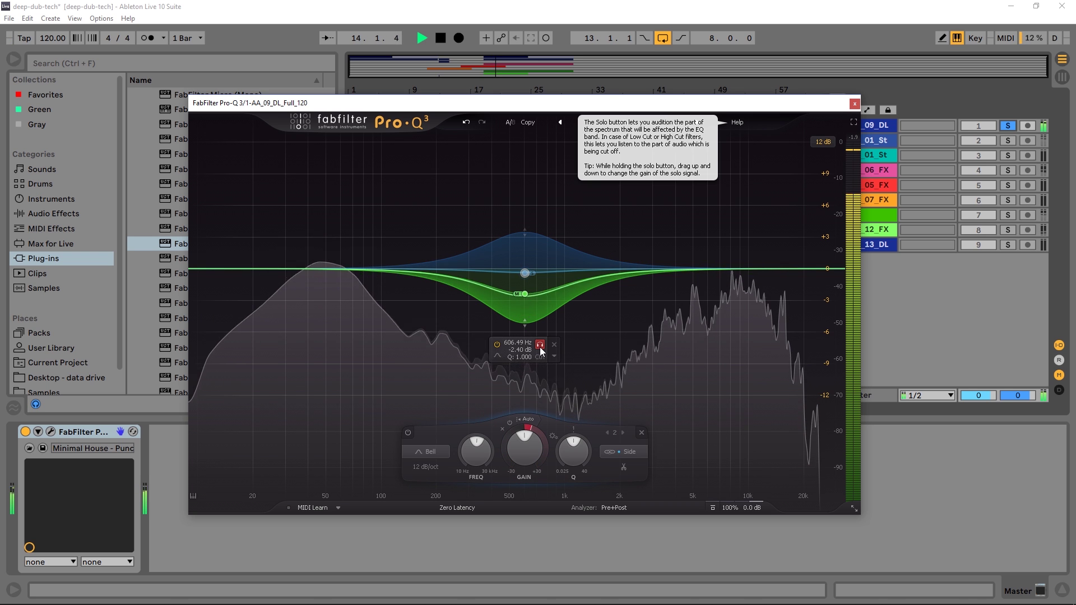
click(539, 348)
click(523, 420)
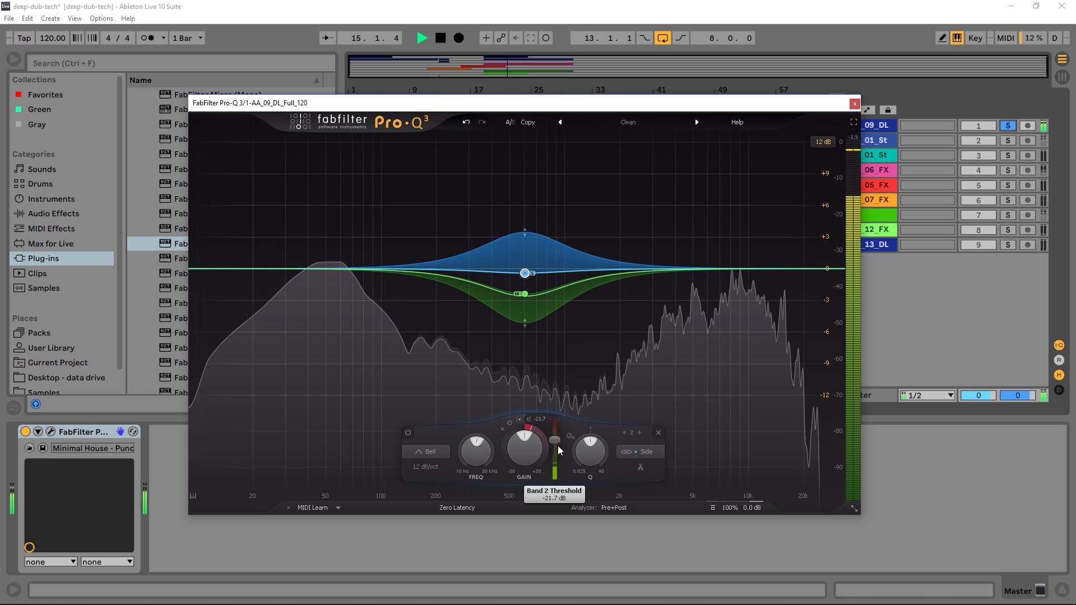
drag(559, 480, 559, 469)
mouse_move(544, 370)
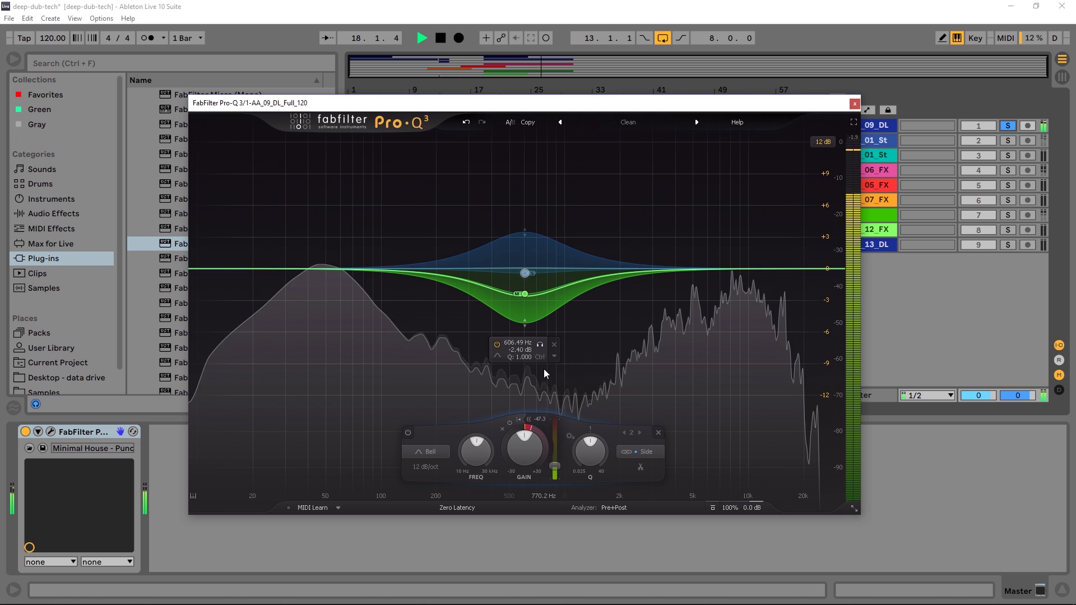
key(space)
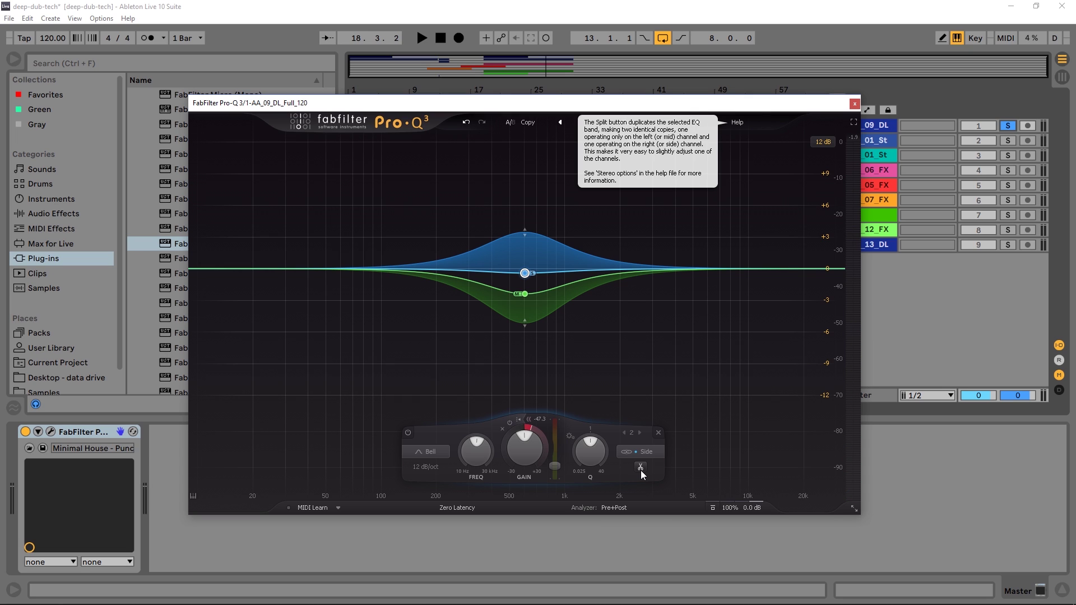
Step: Set the 606 Hz dynamic band to the Left channel only and delete the green mid band
click(639, 452)
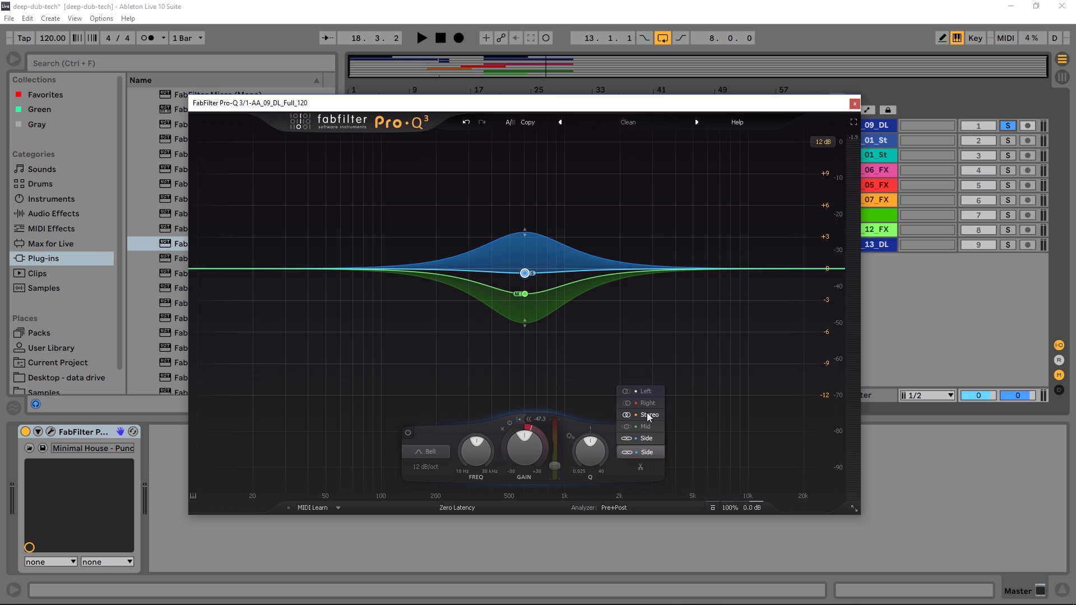
click(646, 389)
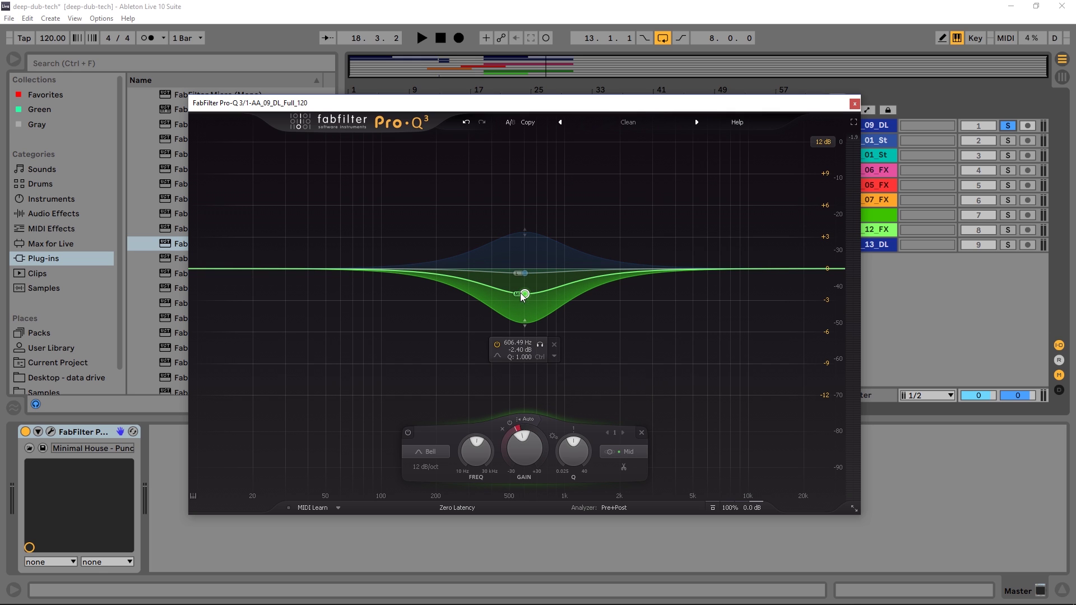
click(555, 341)
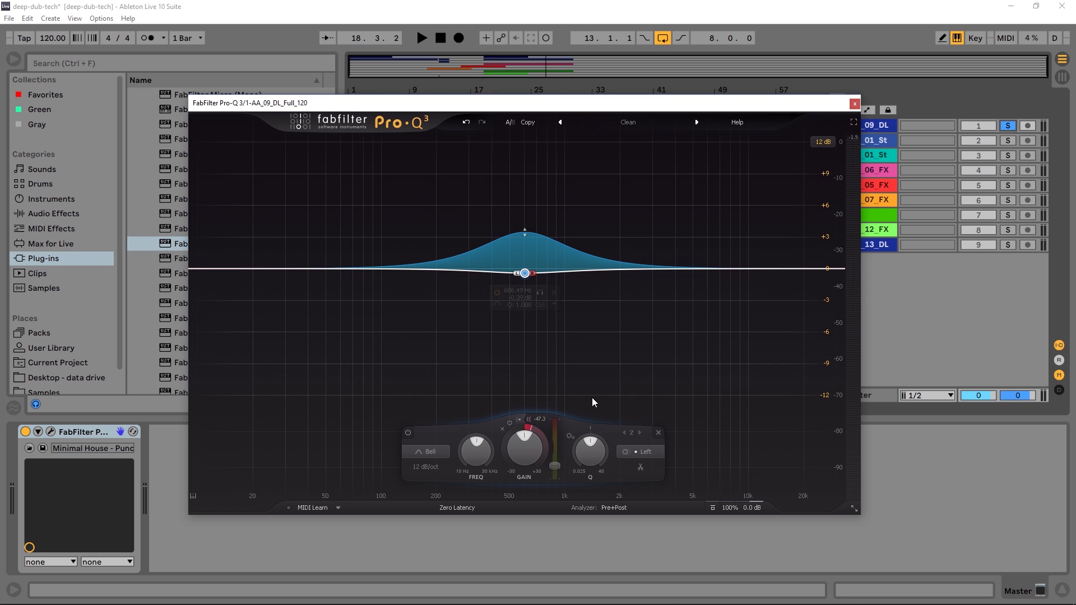
Step: Name this Pro-Q 3 instance 'Drums' in the analyzer options
click(614, 508)
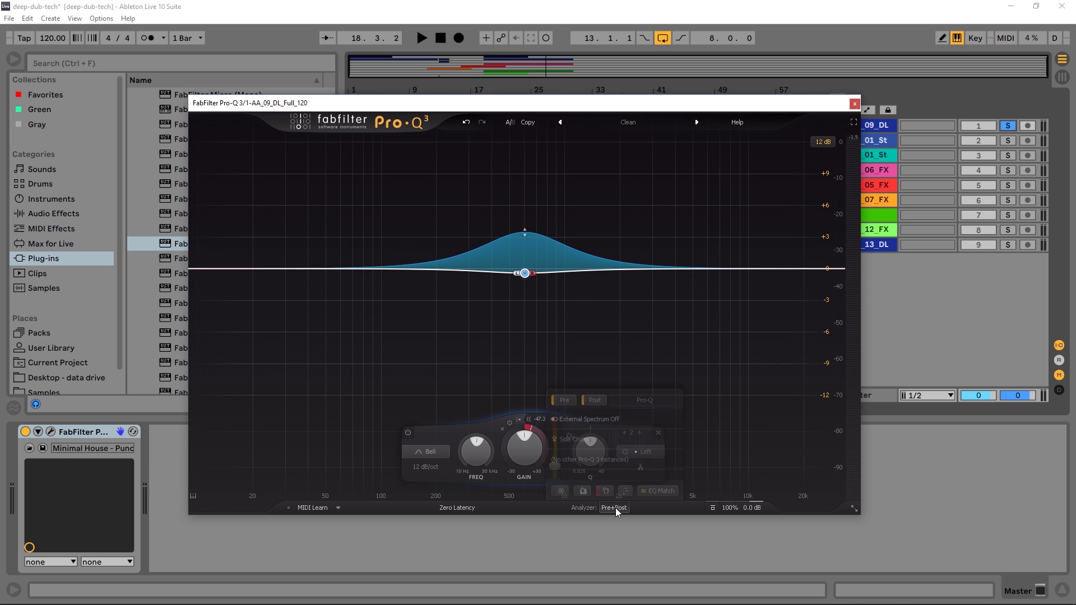
click(644, 399)
text(Dru)
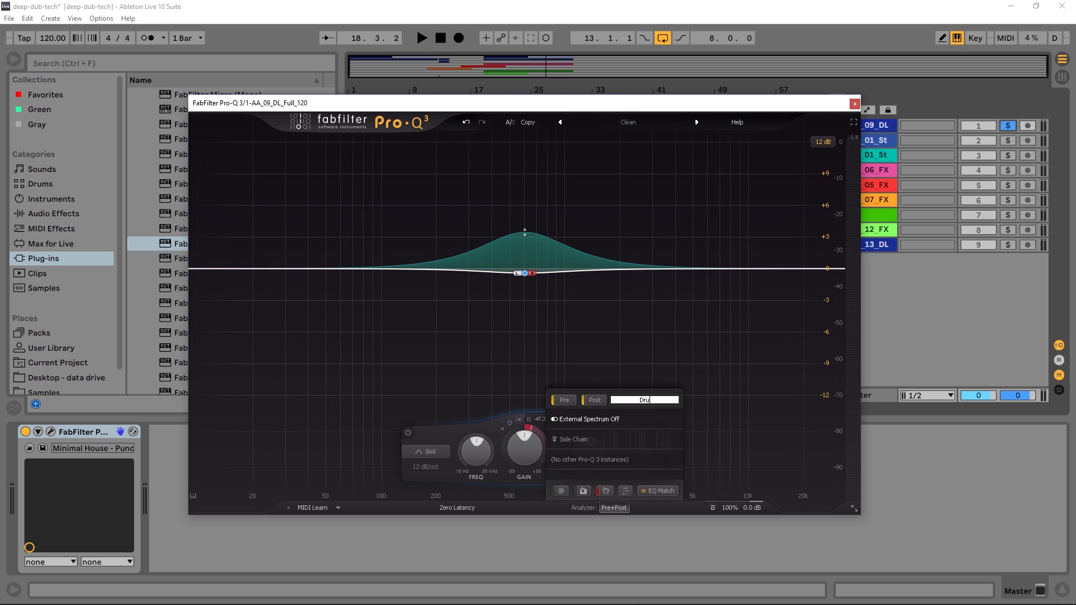
text(ms)
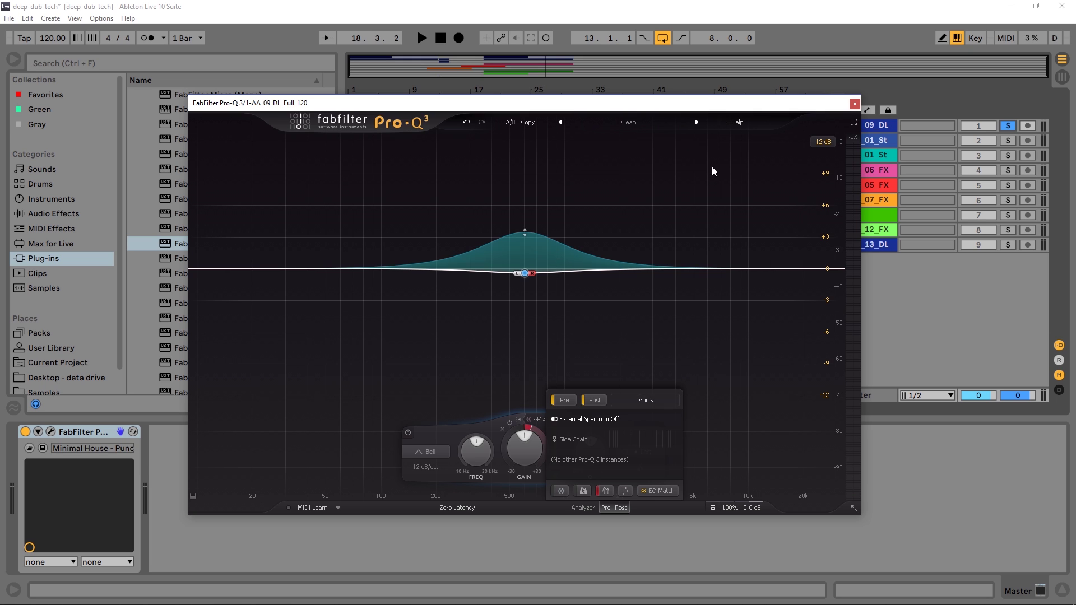
Step: Close the drums EQ and insert a fresh Pro-Q 3 on the bass track
click(855, 104)
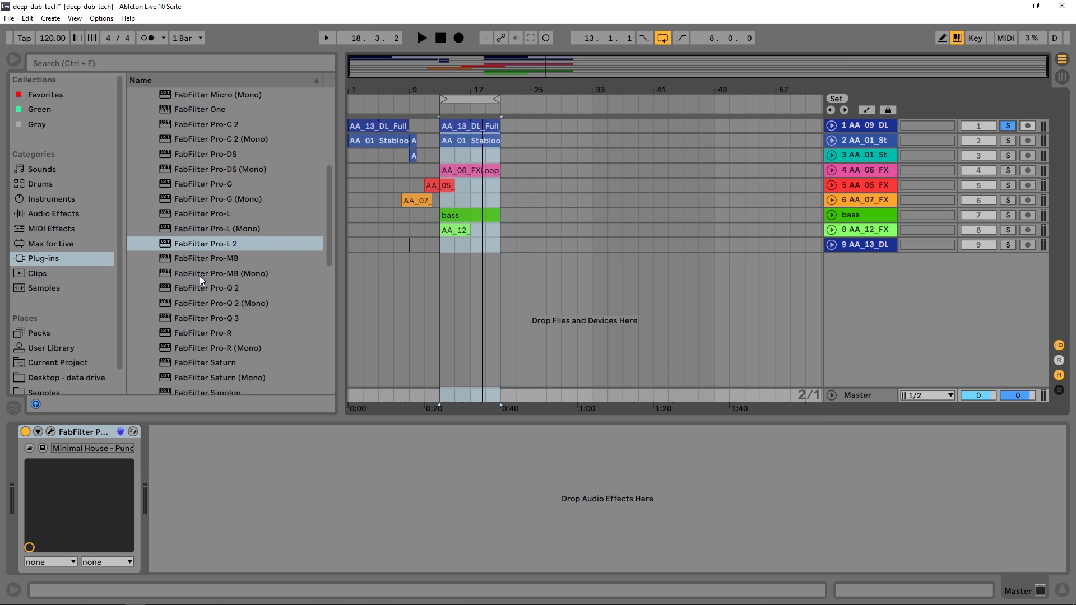
drag(208, 318, 793, 187)
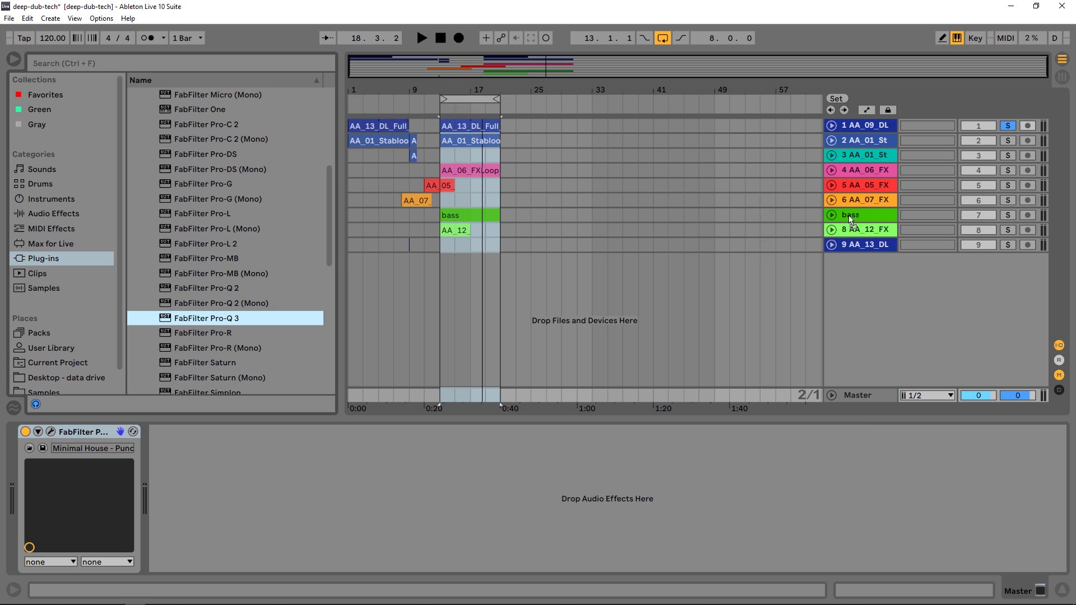
drag(850, 219, 853, 219)
click(617, 513)
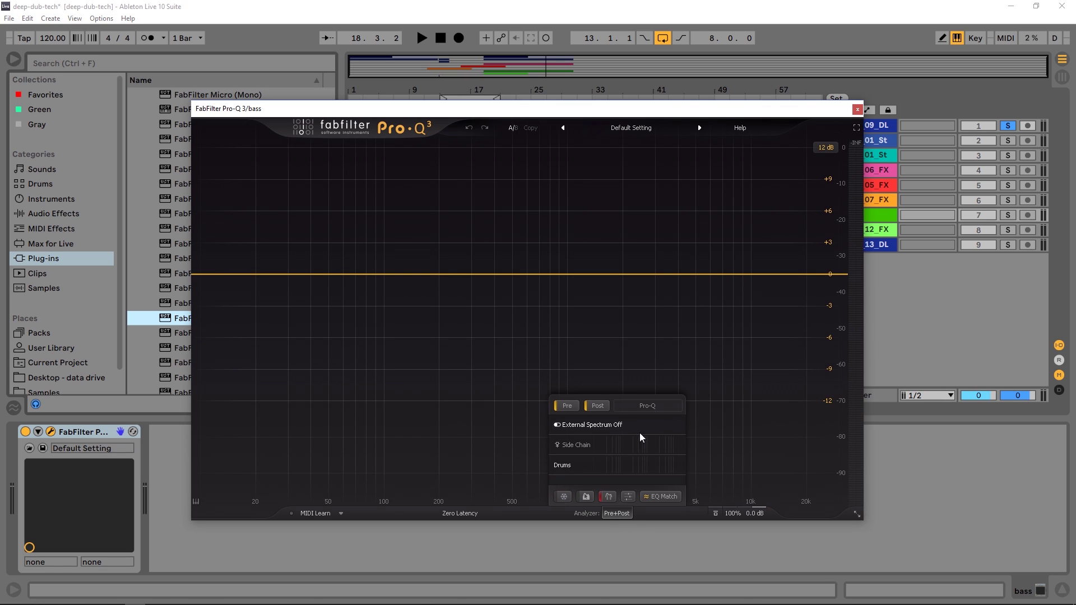
Step: Name the bass EQ instance 'Bass', start playback, and solo the bass and 09_DL tracks together
click(647, 406)
text(Bass)
key(space)
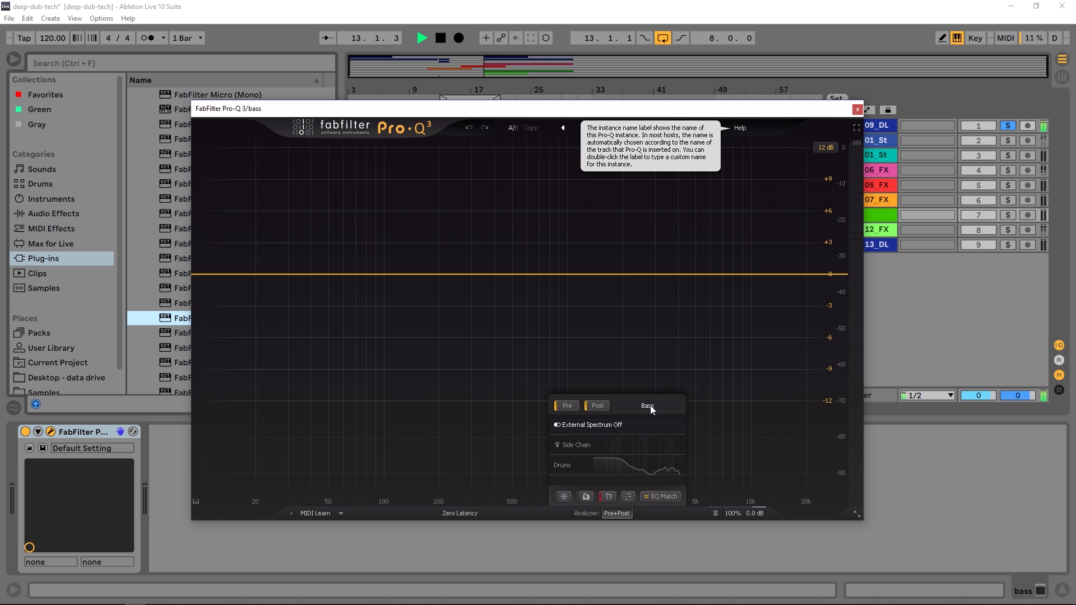
click(1009, 124)
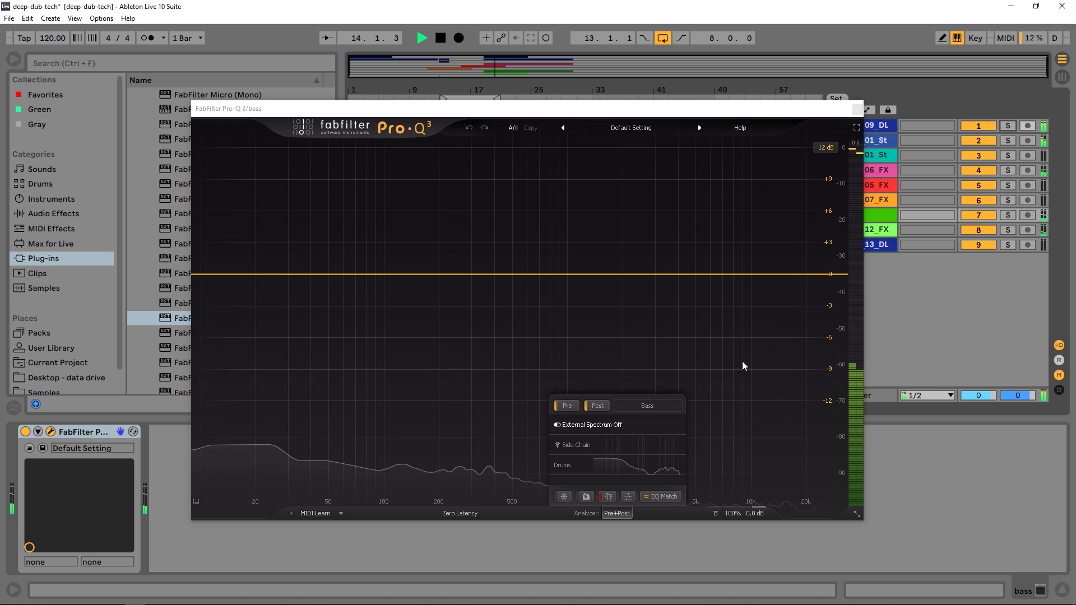
click(1008, 215)
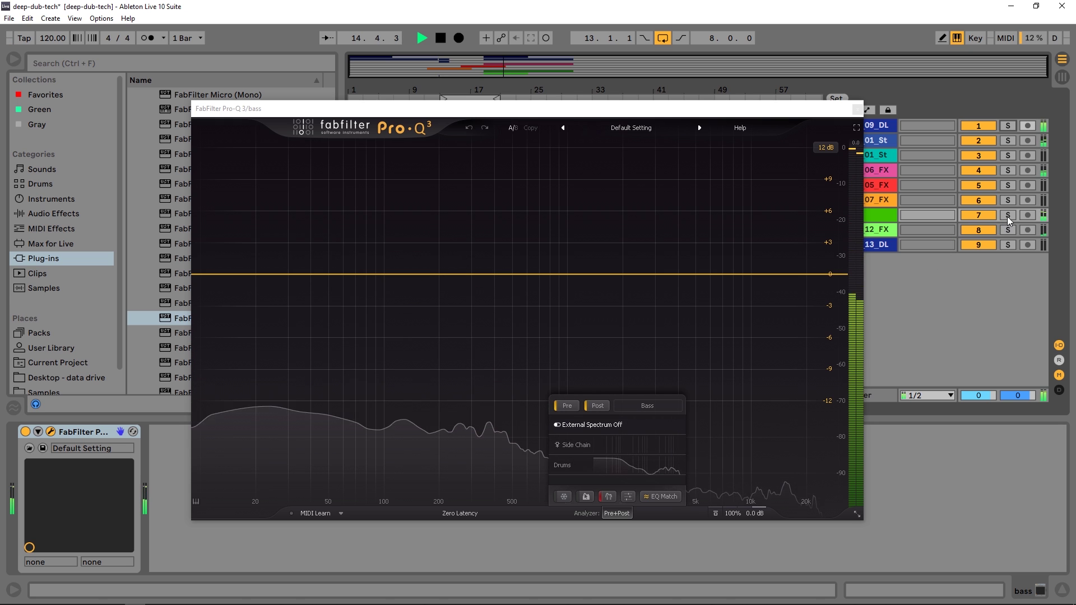
click(1008, 126)
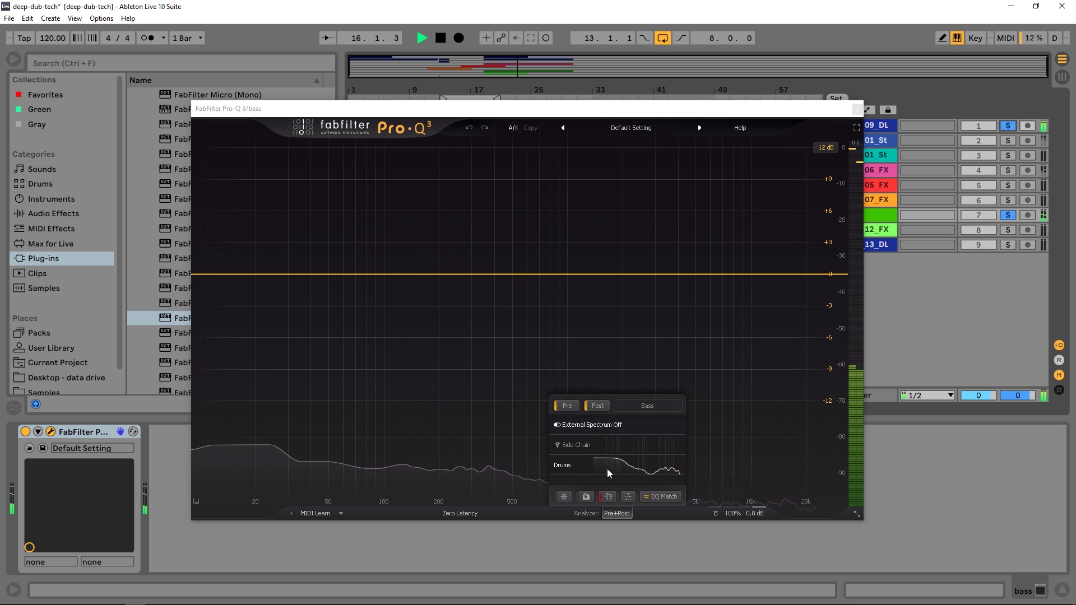
mouse_move(612, 473)
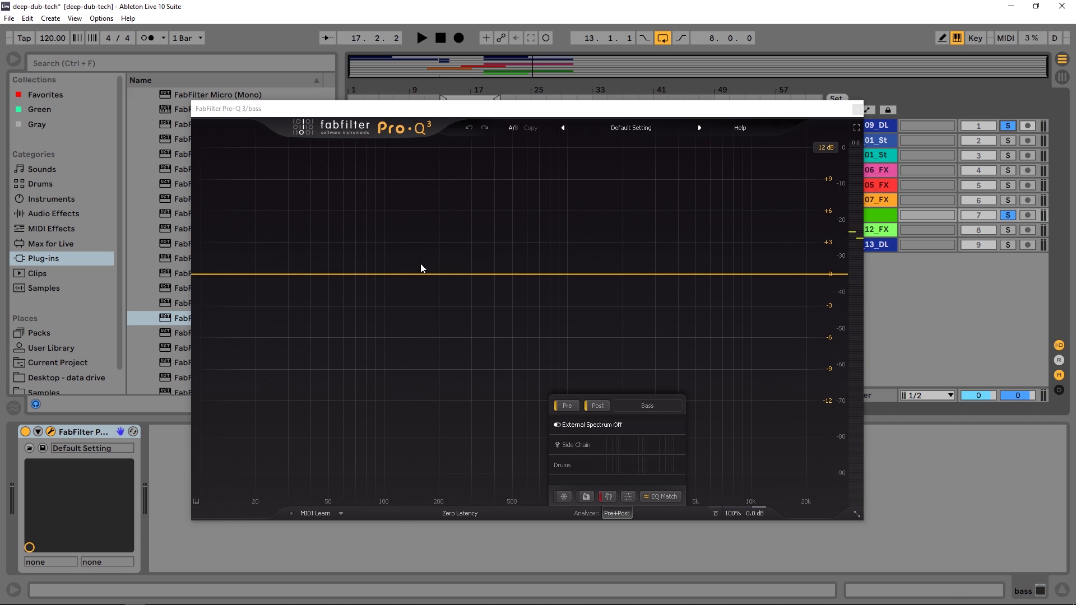
Step: Overlay the Drums spectrum on the bass EQ analyzer and audition playback several times
click(565, 467)
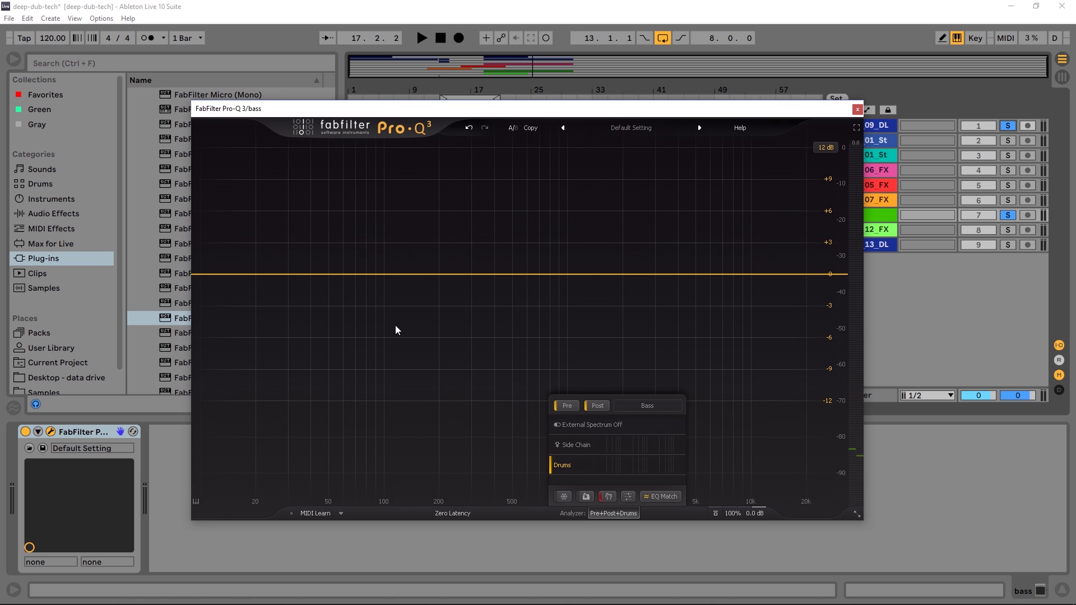
key(space)
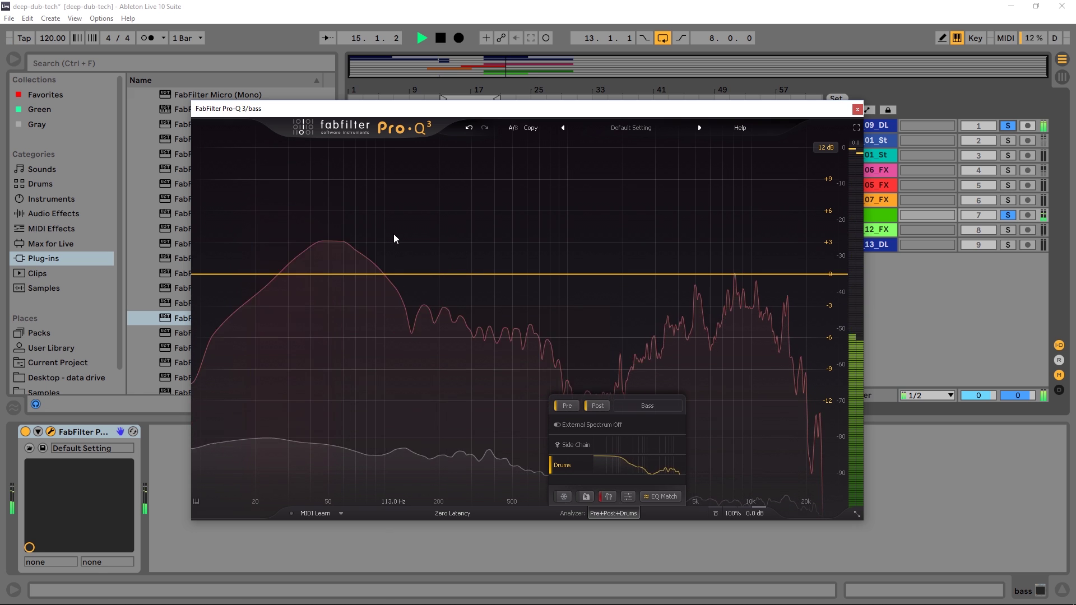
key(space)
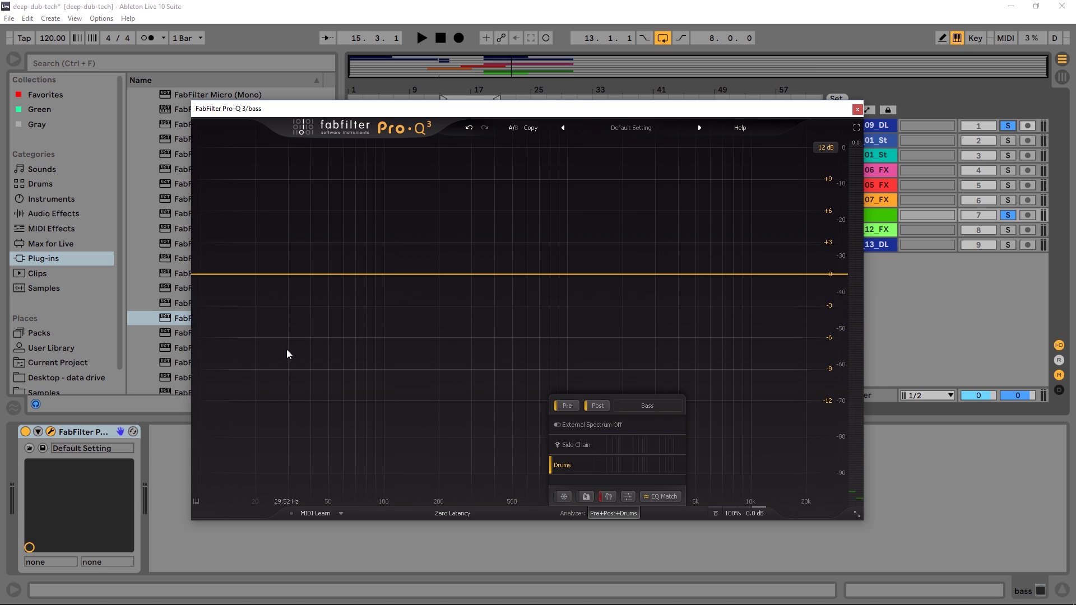
key(space)
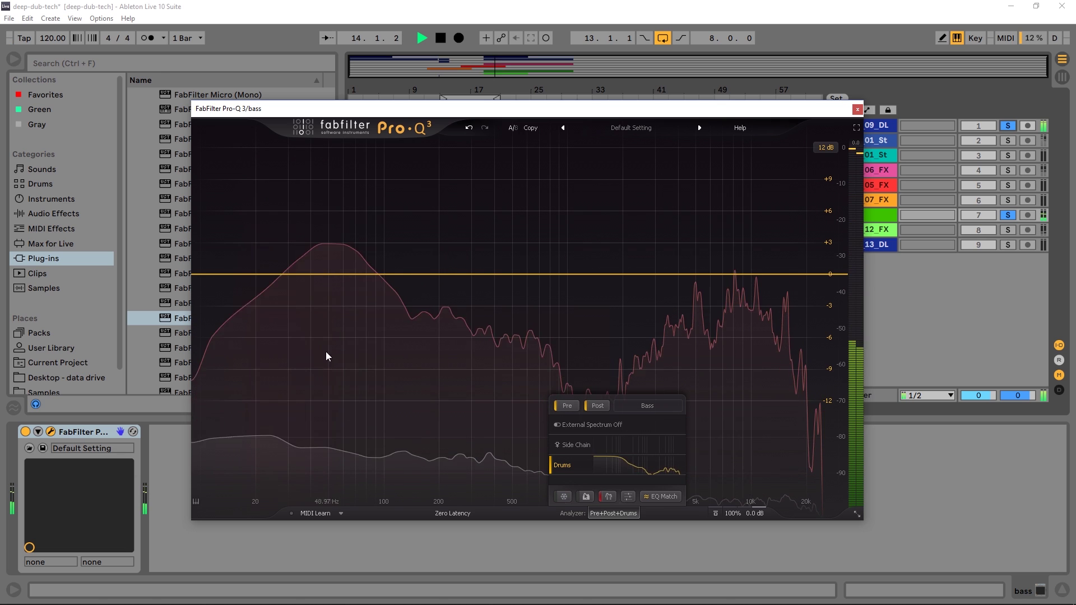
key(space)
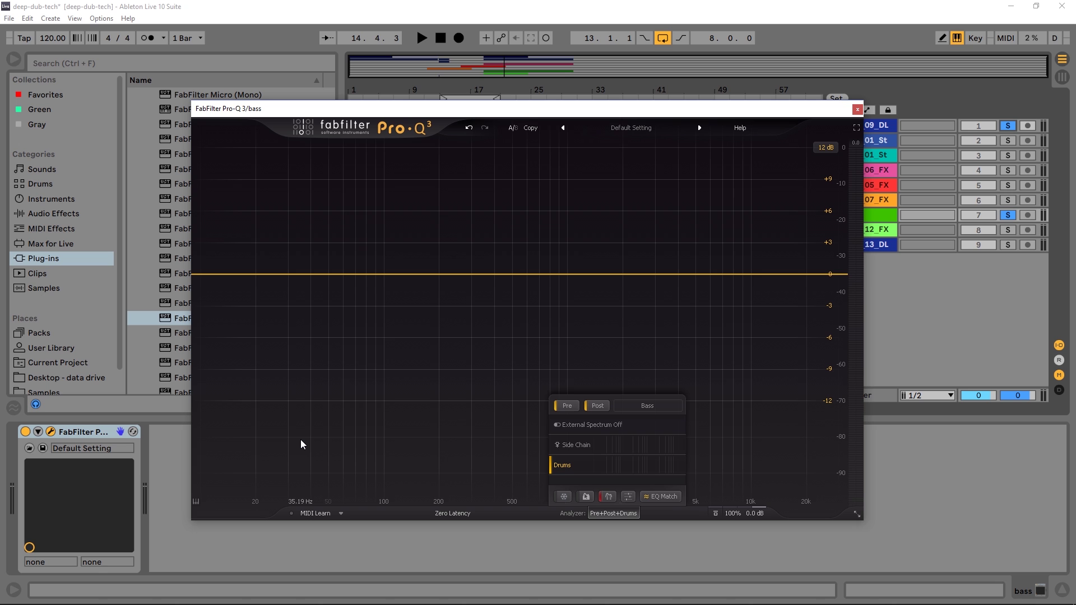
key(space)
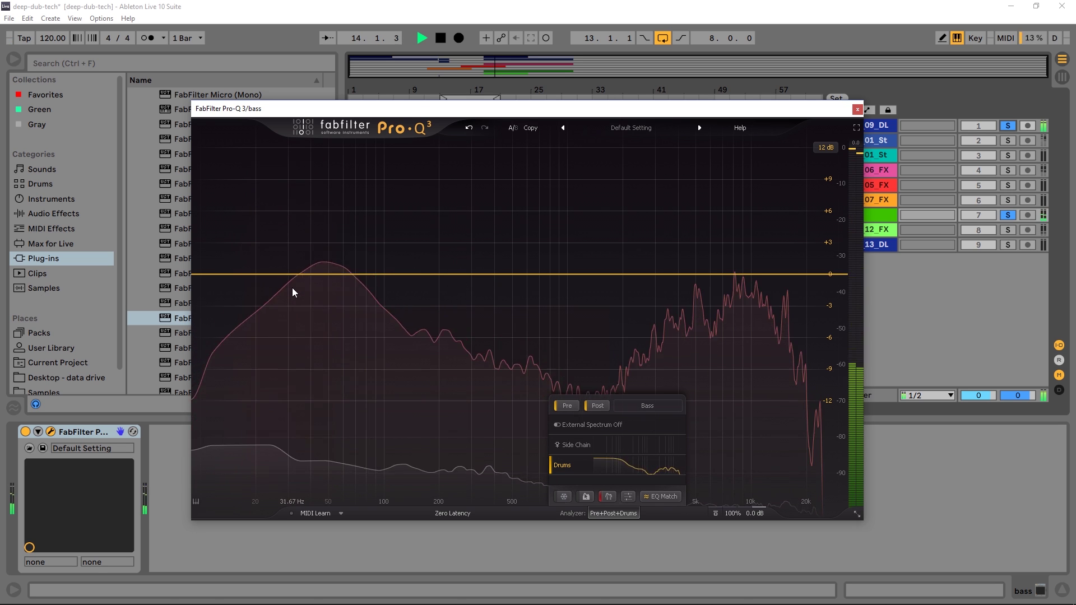
key(space)
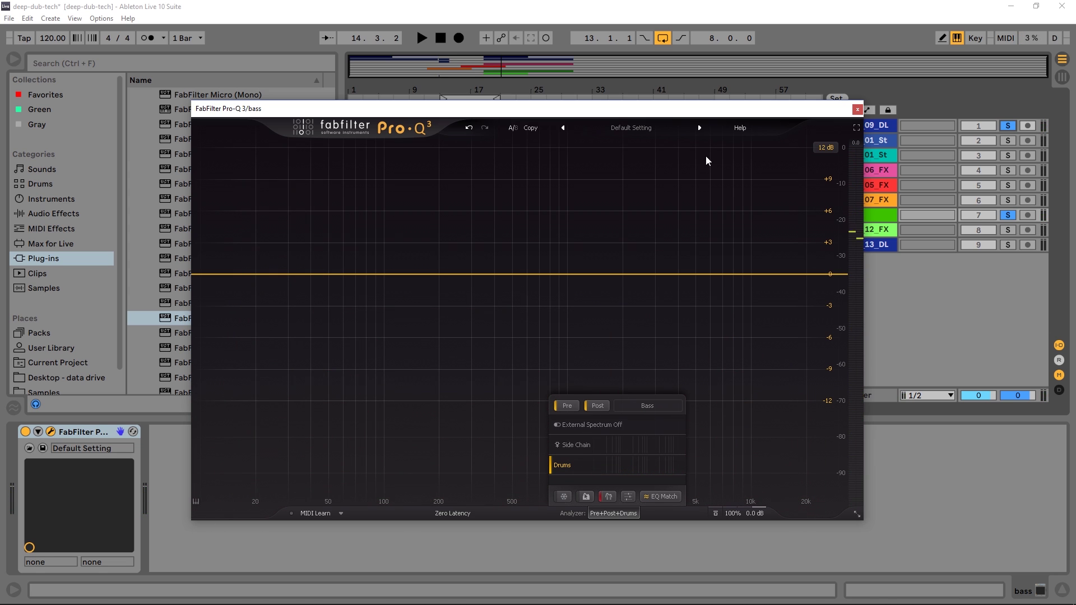
Step: Close the bass EQ and place Pro-Q 3 on the AA_01_Stabloop_Em_120 track
click(858, 109)
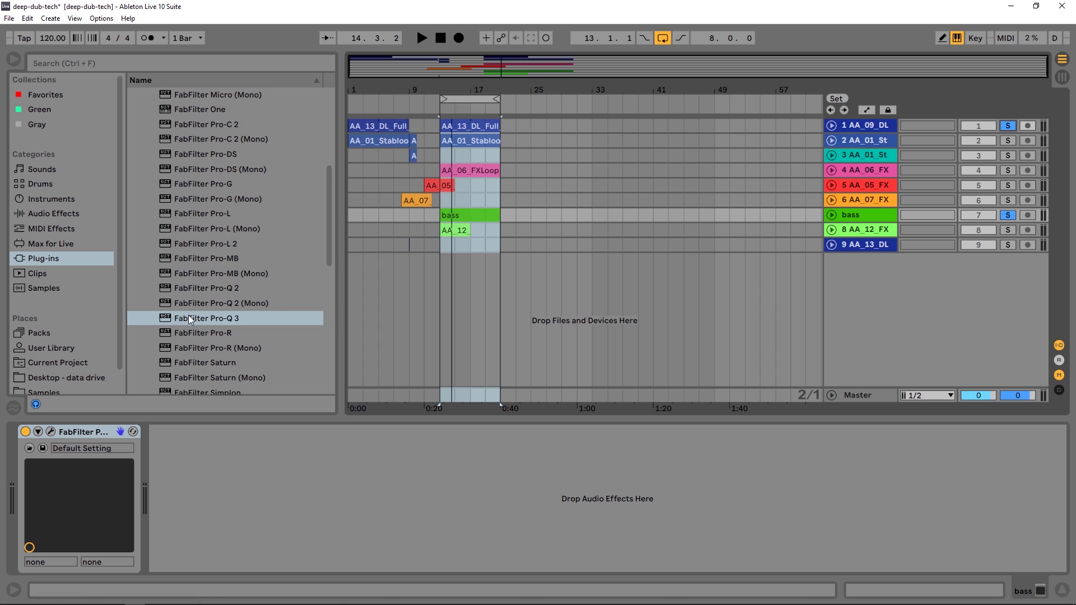
drag(190, 319, 310, 294)
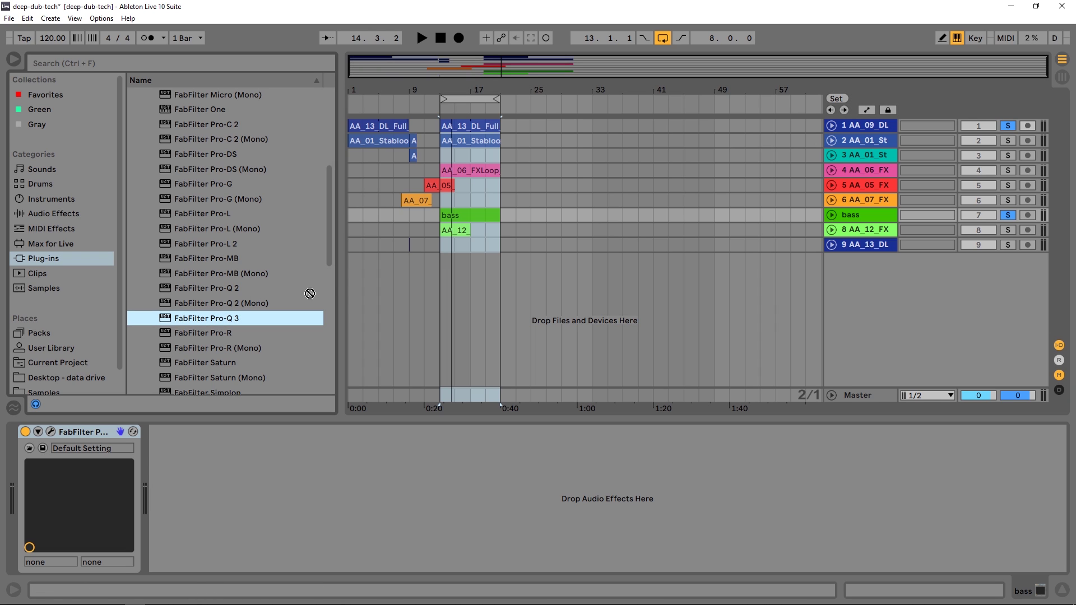
click(853, 166)
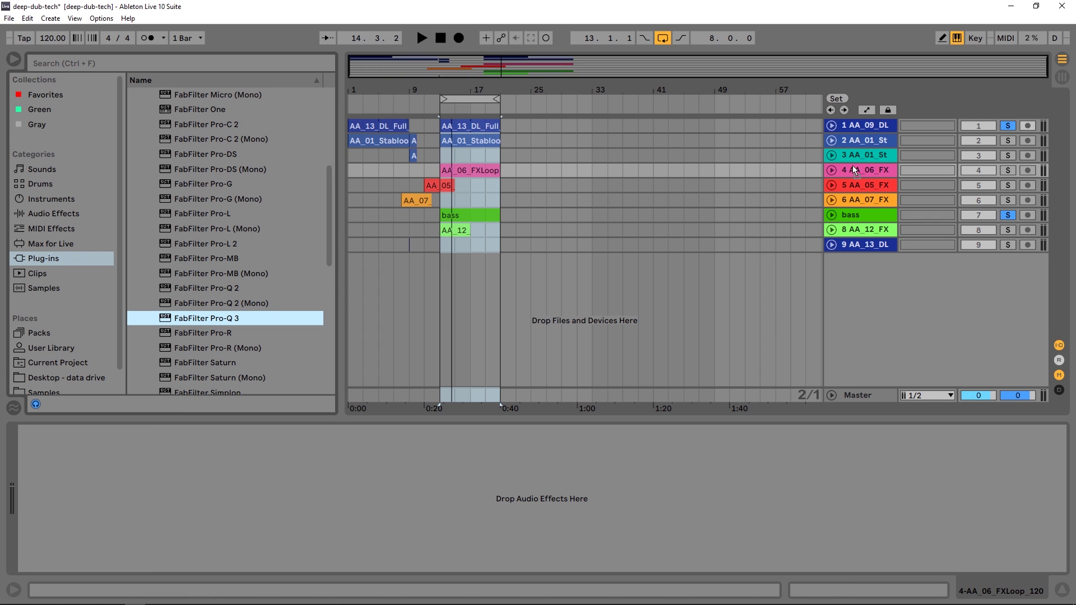
drag(853, 141, 853, 139)
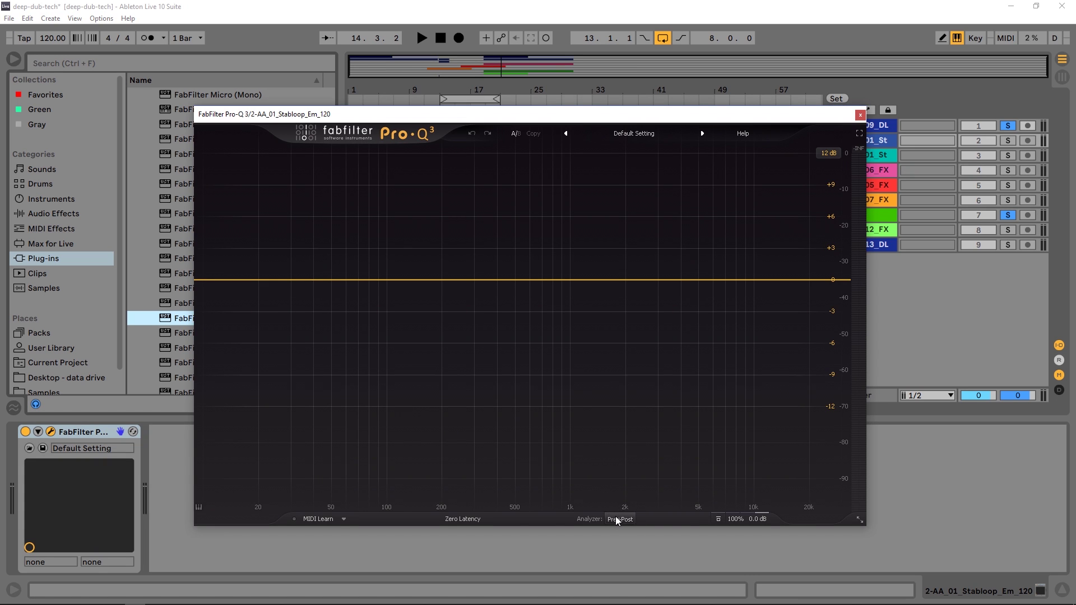
Step: Name the stab loop's EQ instance 'Stabs' in the analyzer settings
click(616, 518)
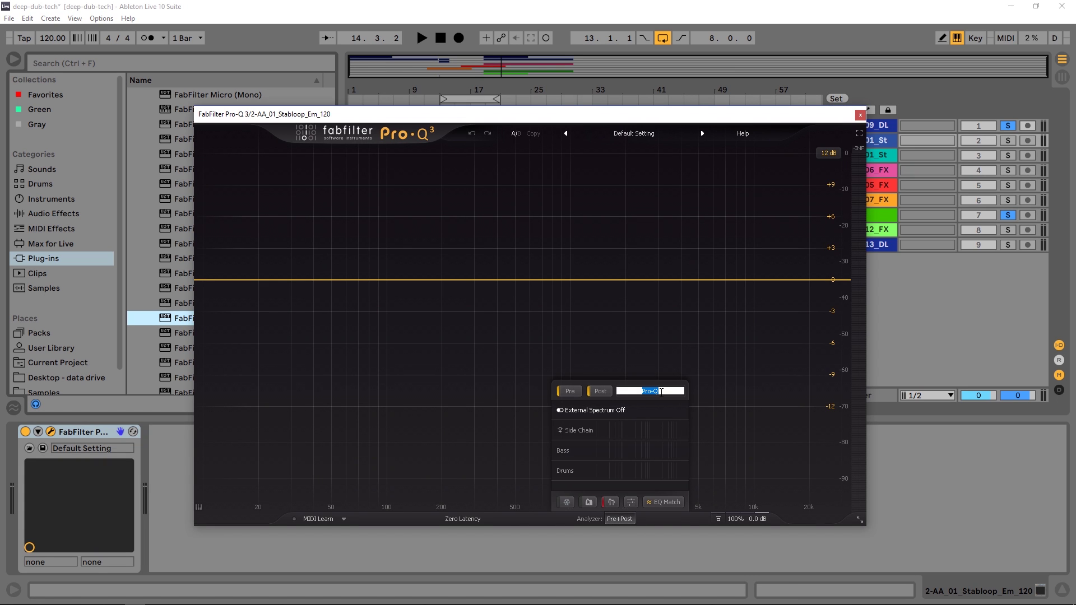
text(Staba)
key(BackSpace)
text(s)
key(Return)
Step: During playback, switch the overlay between Bass, Drums and off, ending on Drums
key(space)
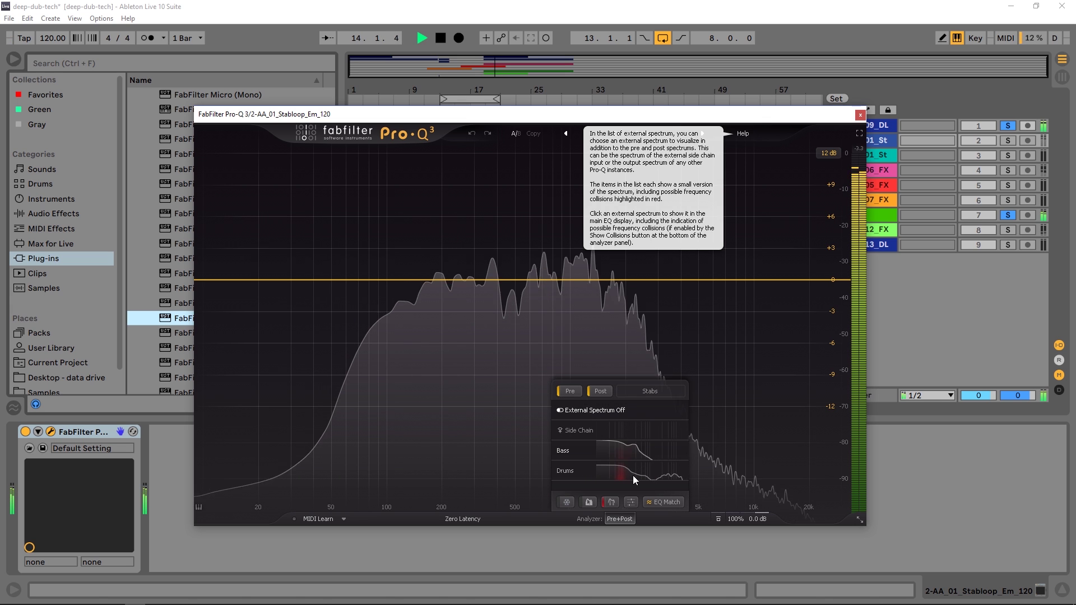
key(space)
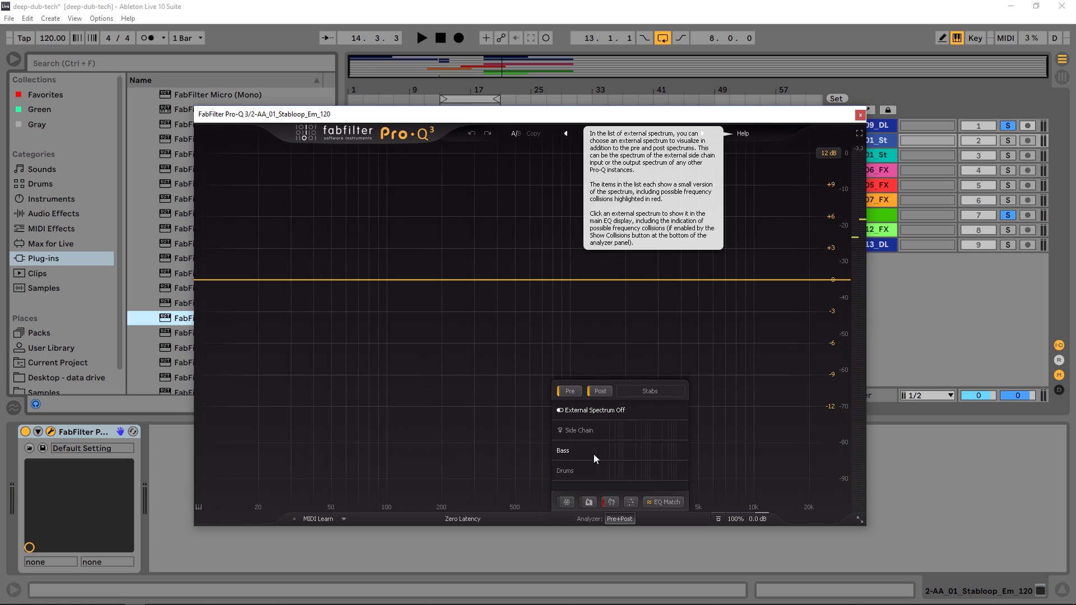
click(562, 450)
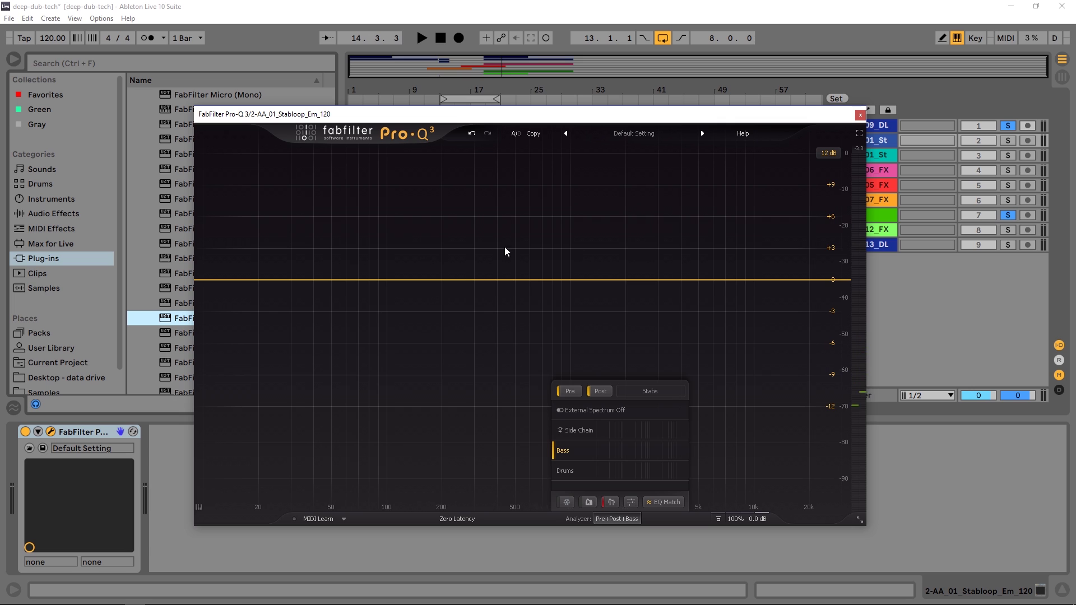
click(579, 473)
click(572, 411)
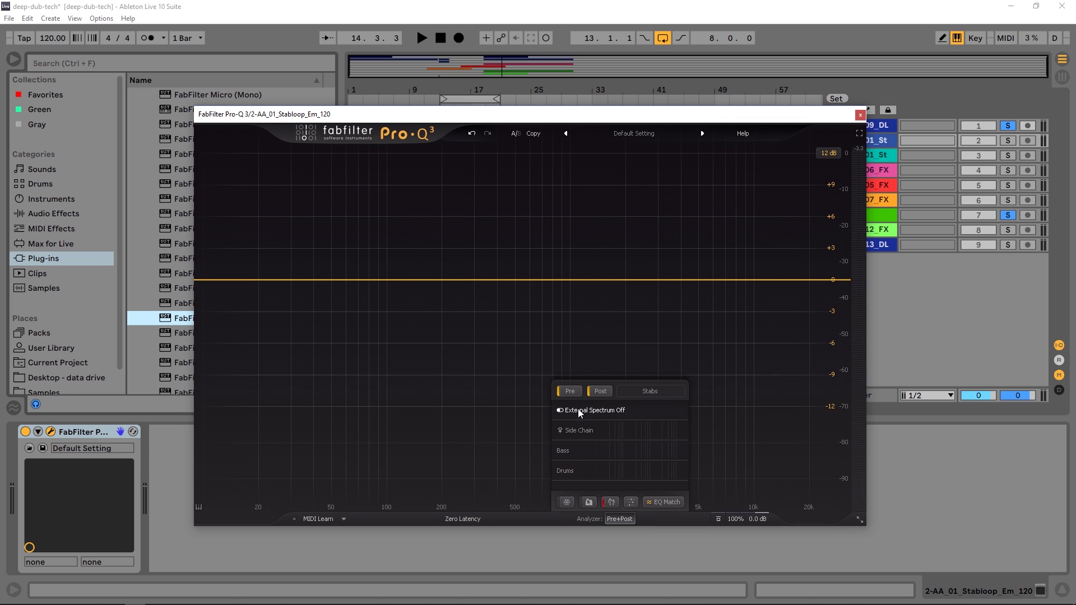
key(space)
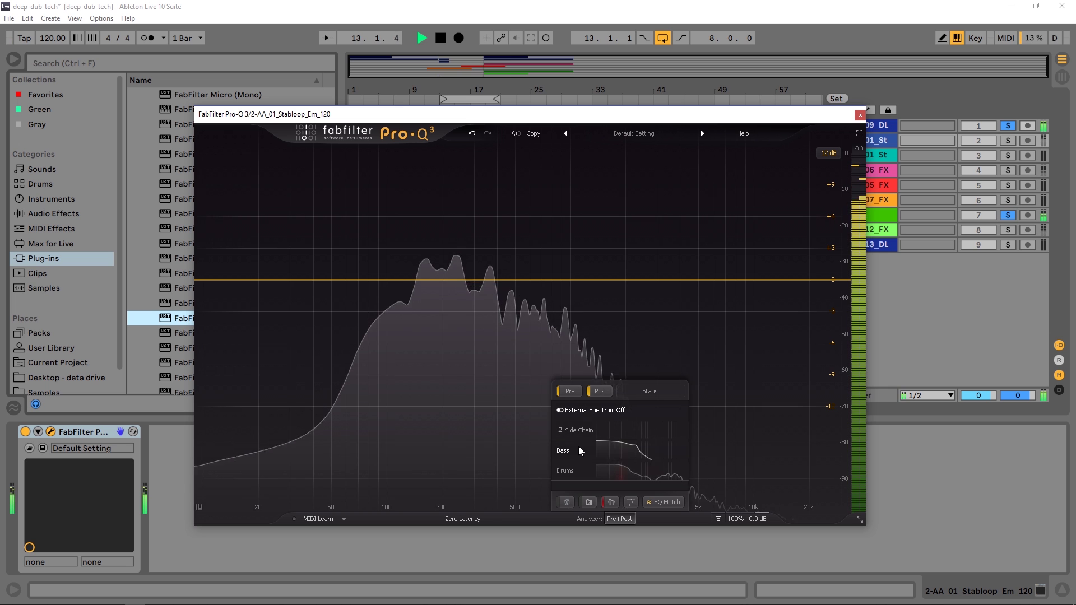
click(569, 451)
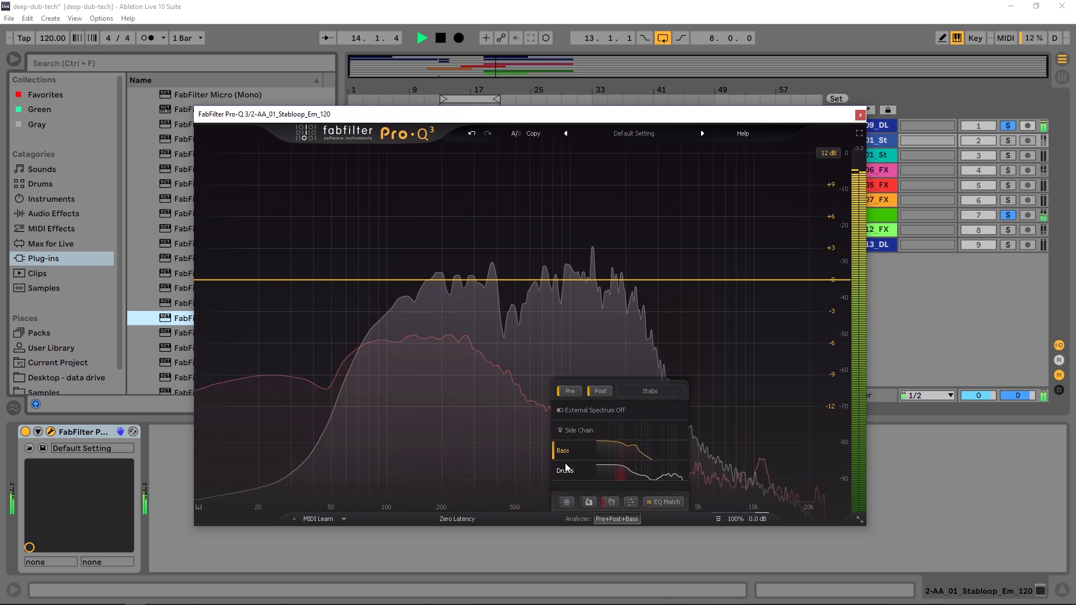
click(567, 471)
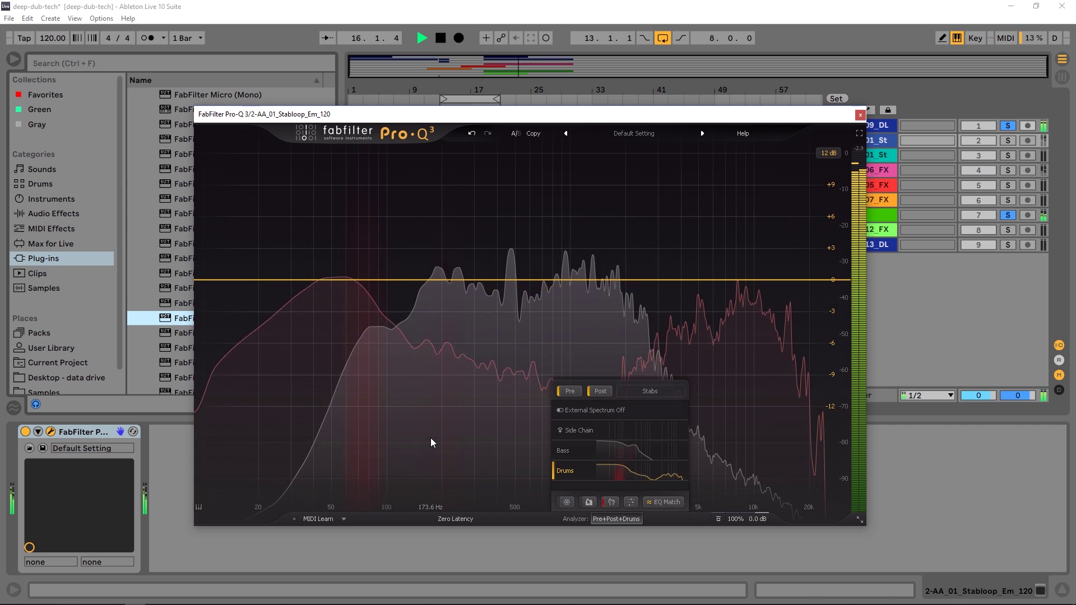
key(space)
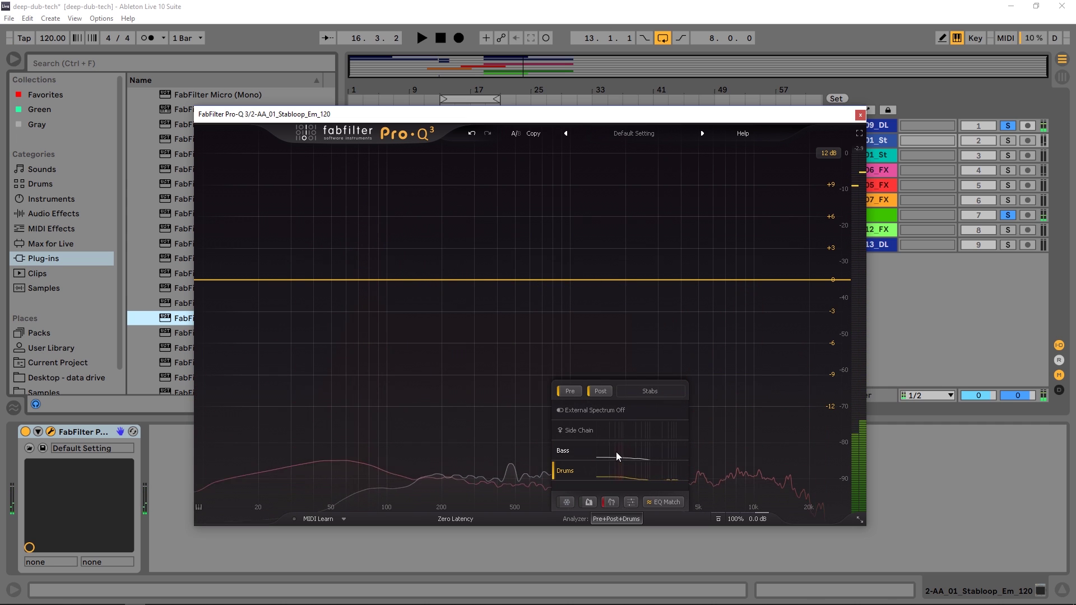
mouse_move(619, 458)
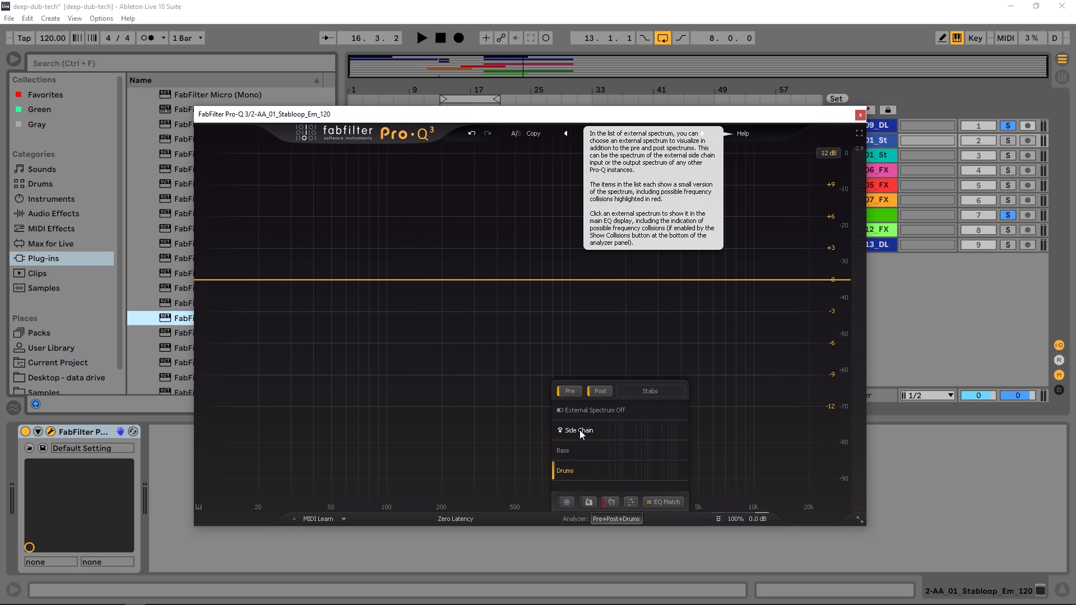
Step: Add a Tilt Shelf band around 343 Hz
click(486, 281)
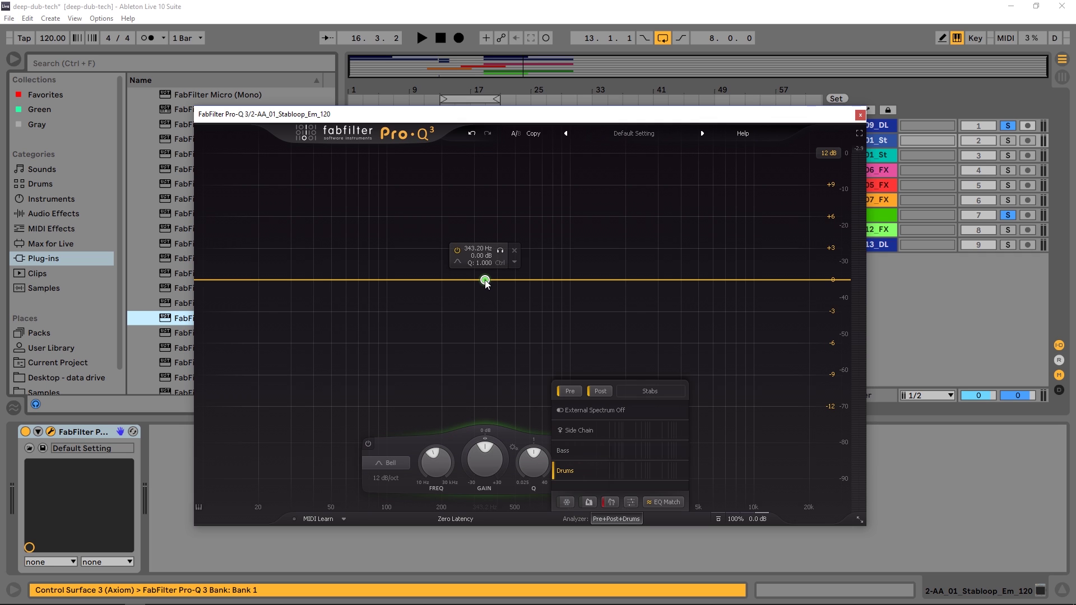
click(392, 468)
click(388, 438)
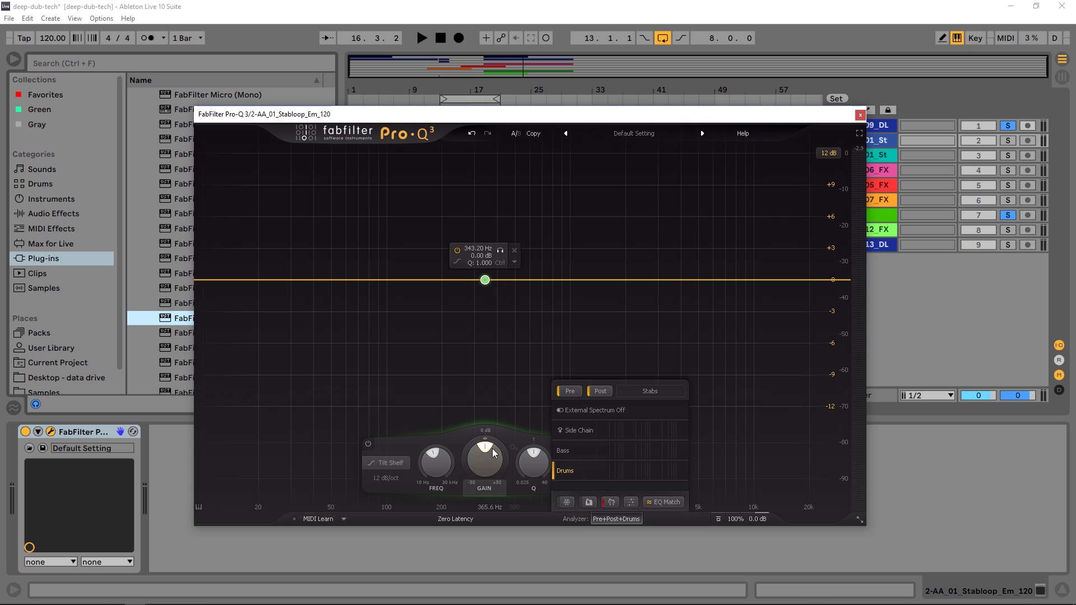
Step: Sharpen the tilt shelf's Q to about 9.5, flip its gain to a cut, and move it near 500 Hz
drag(486, 449, 436, 455)
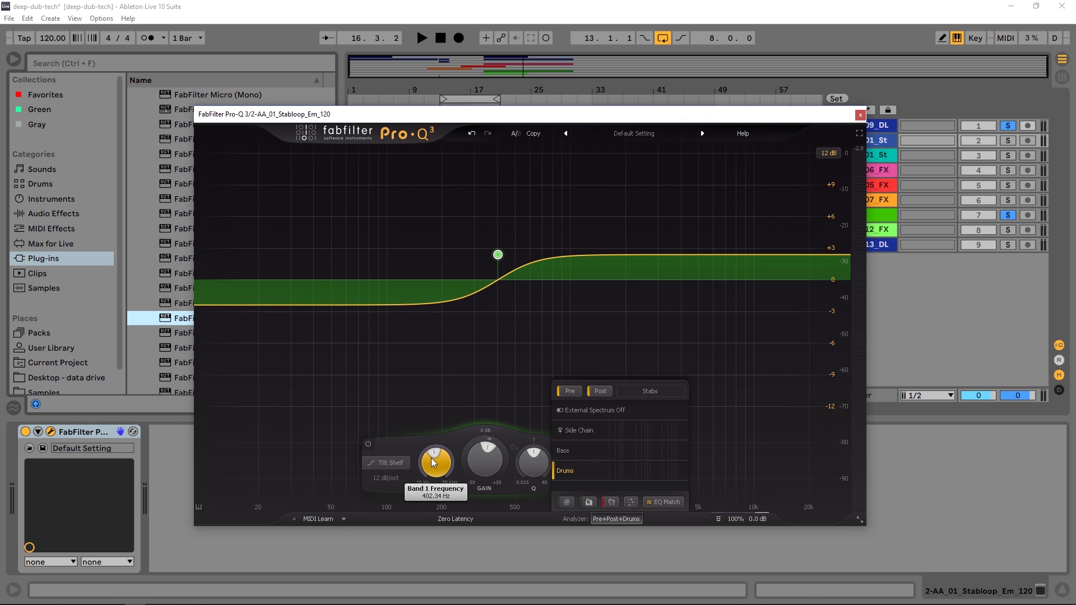
drag(515, 461, 530, 405)
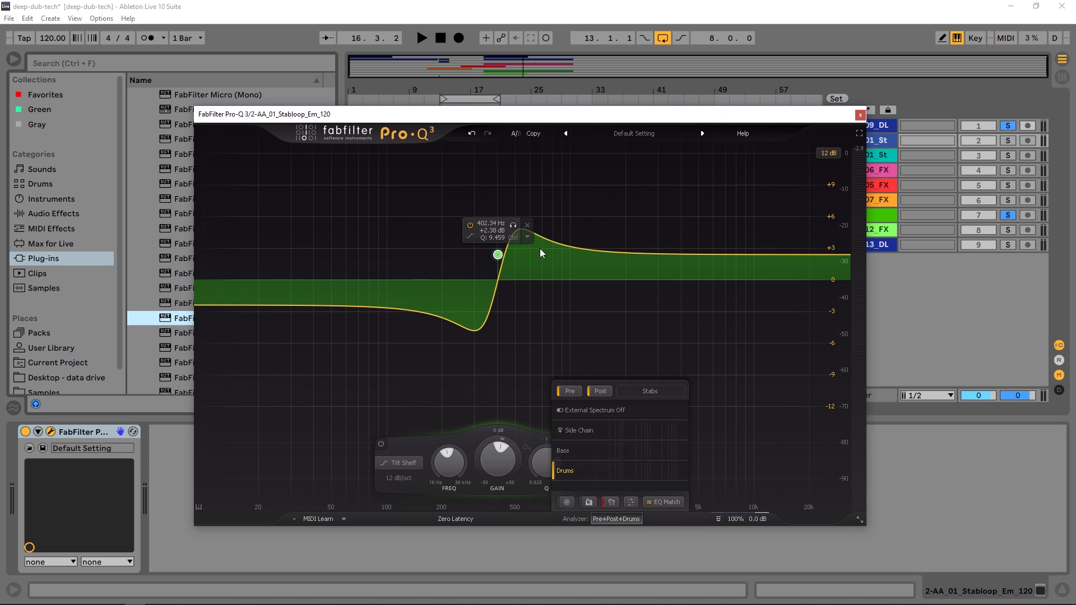
drag(499, 459, 490, 498)
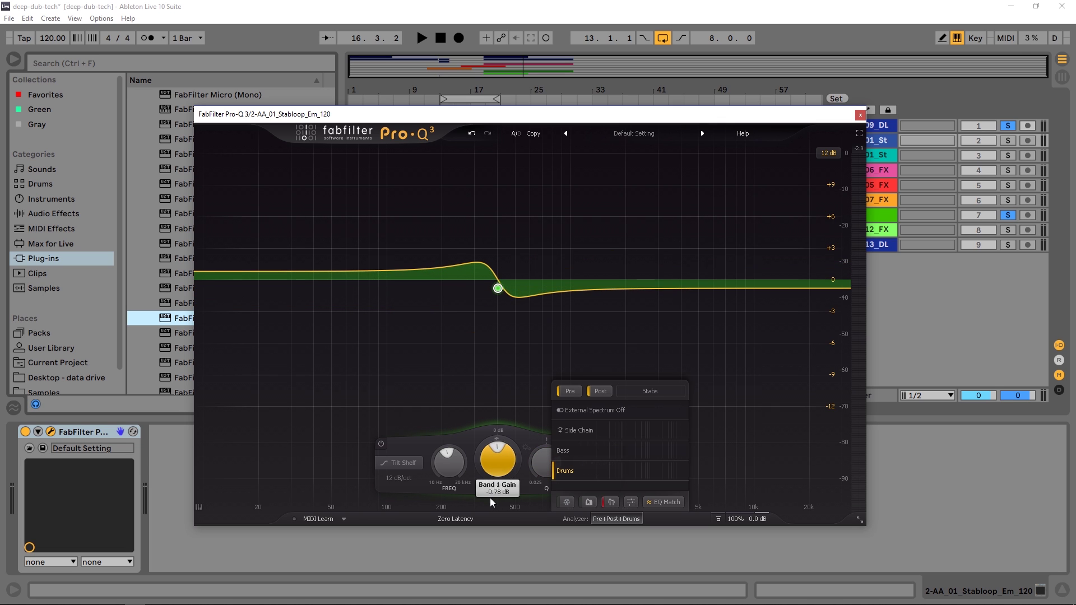
drag(444, 471, 440, 467)
mouse_move(499, 449)
mouse_down()
mouse_move(498, 482)
mouse_move(503, 368)
mouse_move(492, 459)
mouse_up()
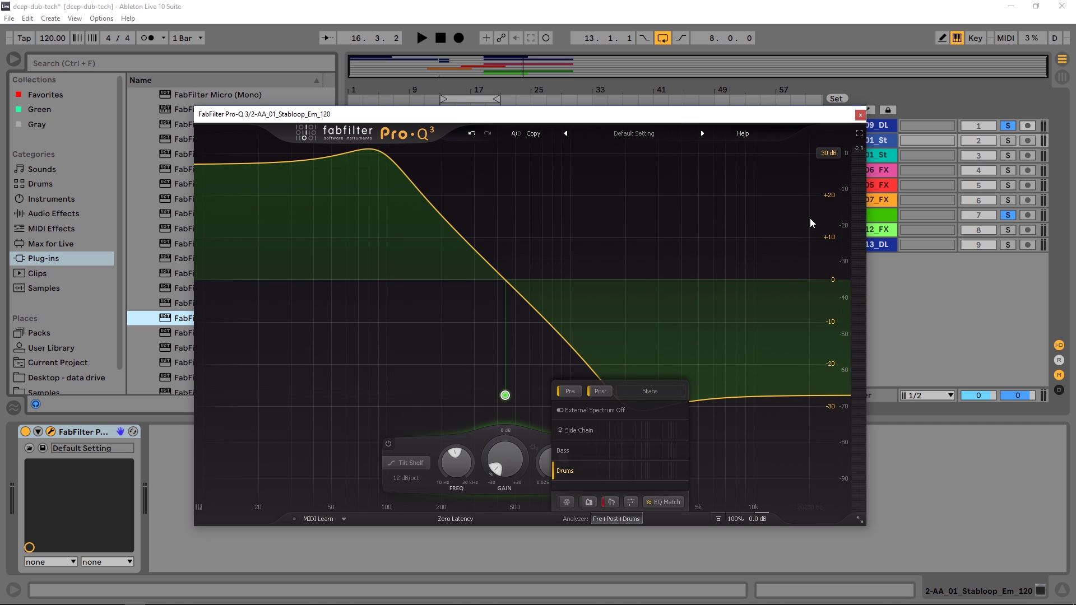
Step: Zoom the display to a 6 dB range and ease the tilt shelf gain to about -1.43 dB
click(824, 155)
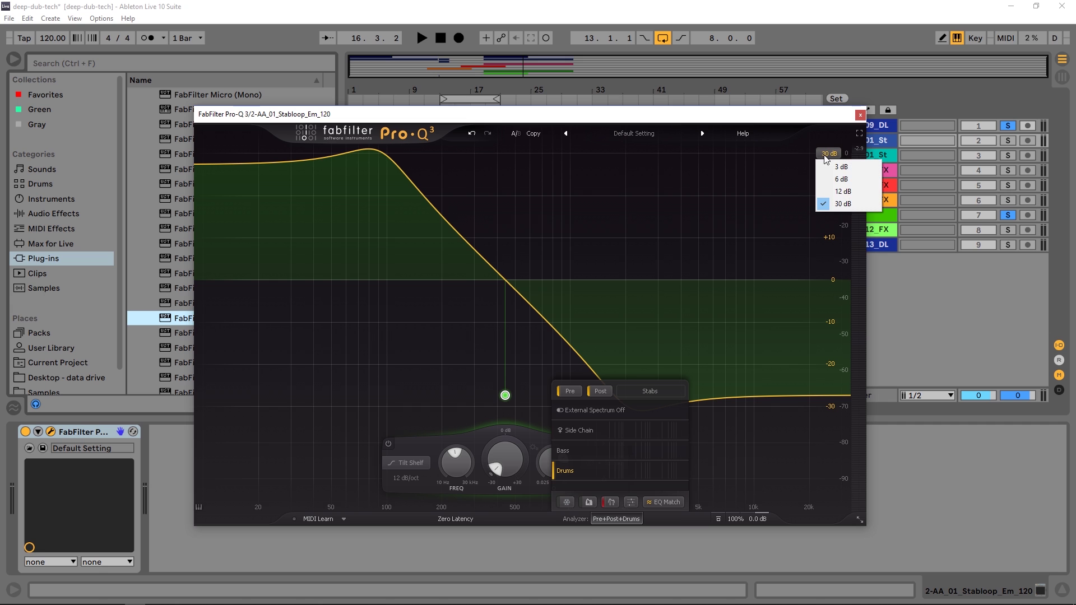
click(842, 179)
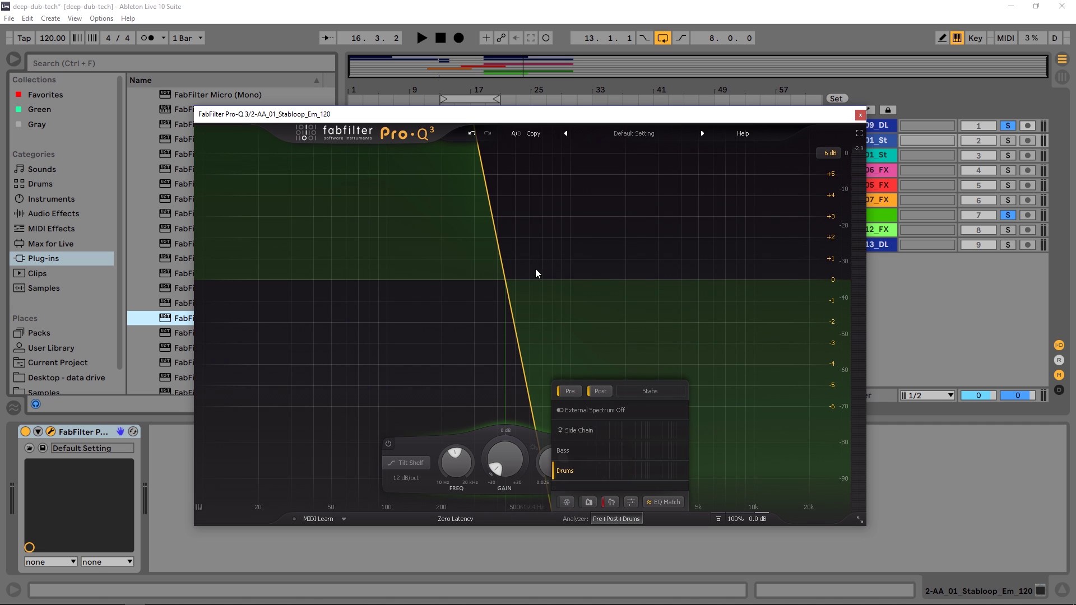
drag(500, 461, 517, 420)
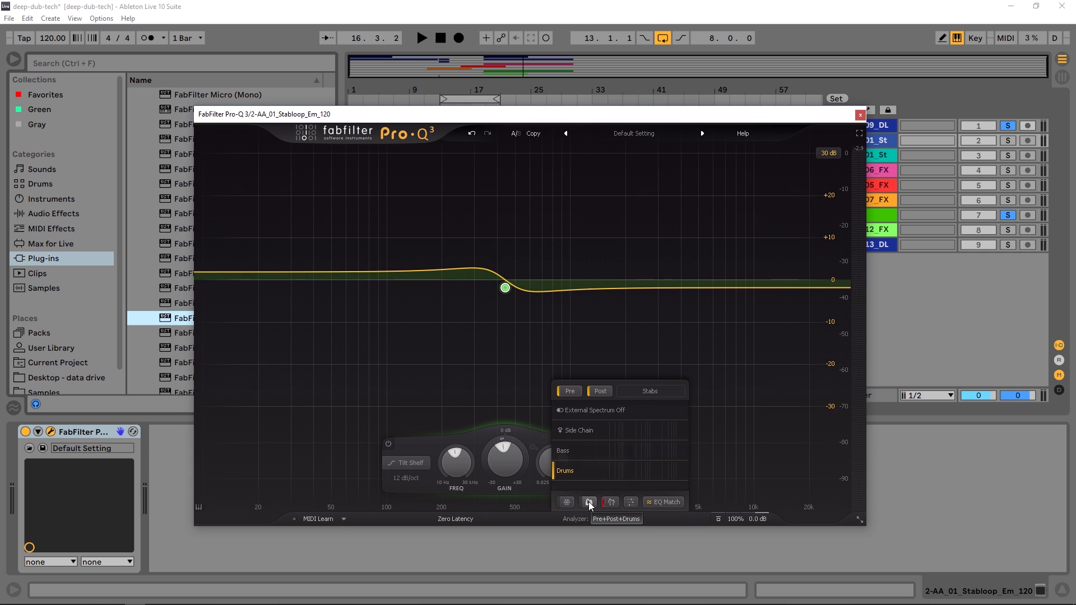
Step: Turn on Spectrum Grab in the Stabs EQ and bring up the 09_DL track's Pro-Q 3
mouse_move(588, 502)
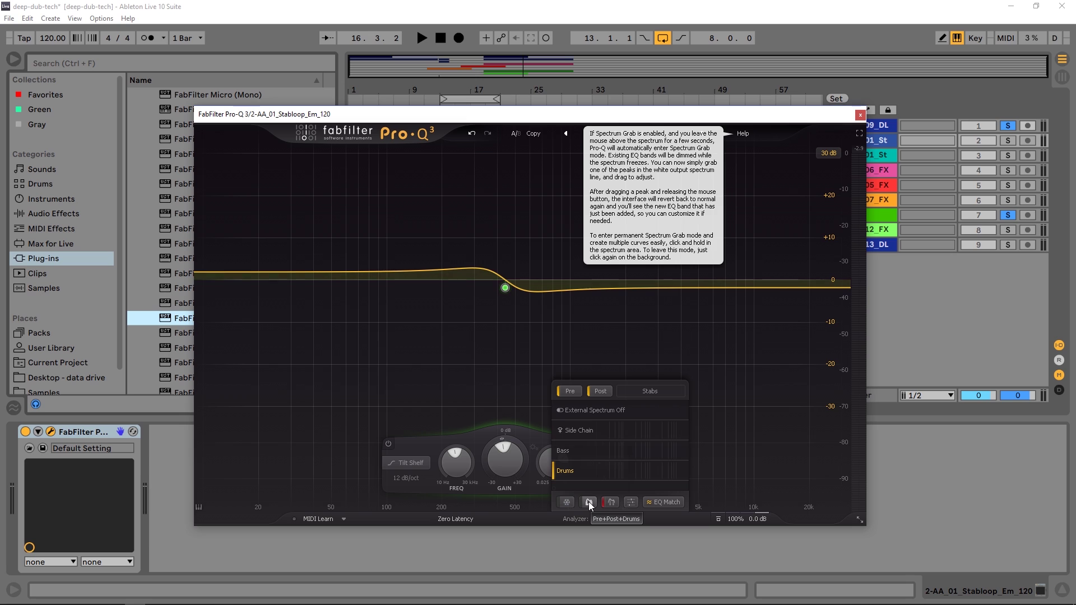
click(589, 502)
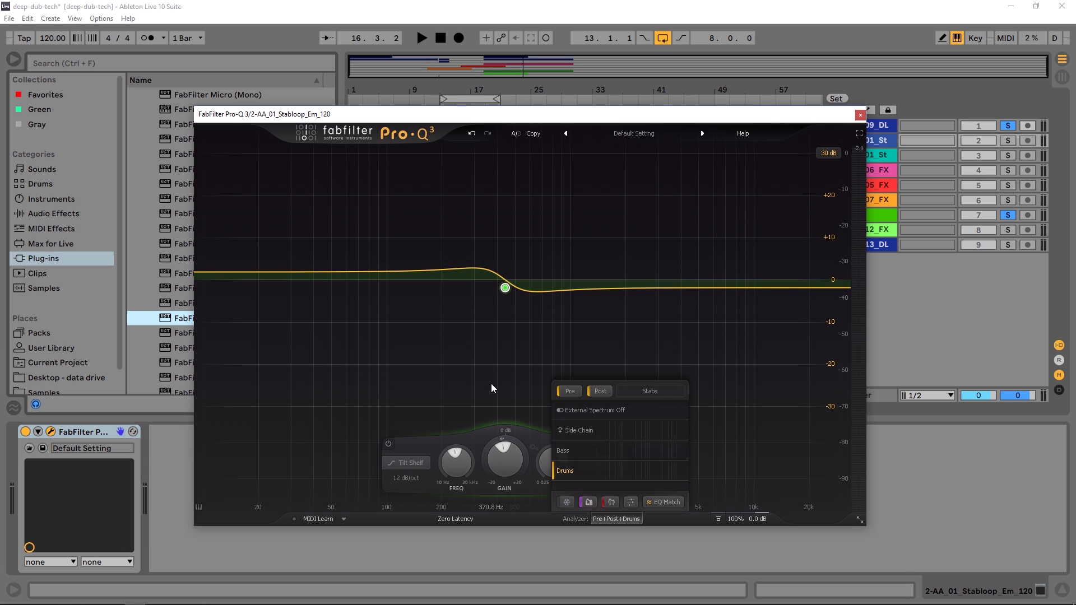
click(878, 128)
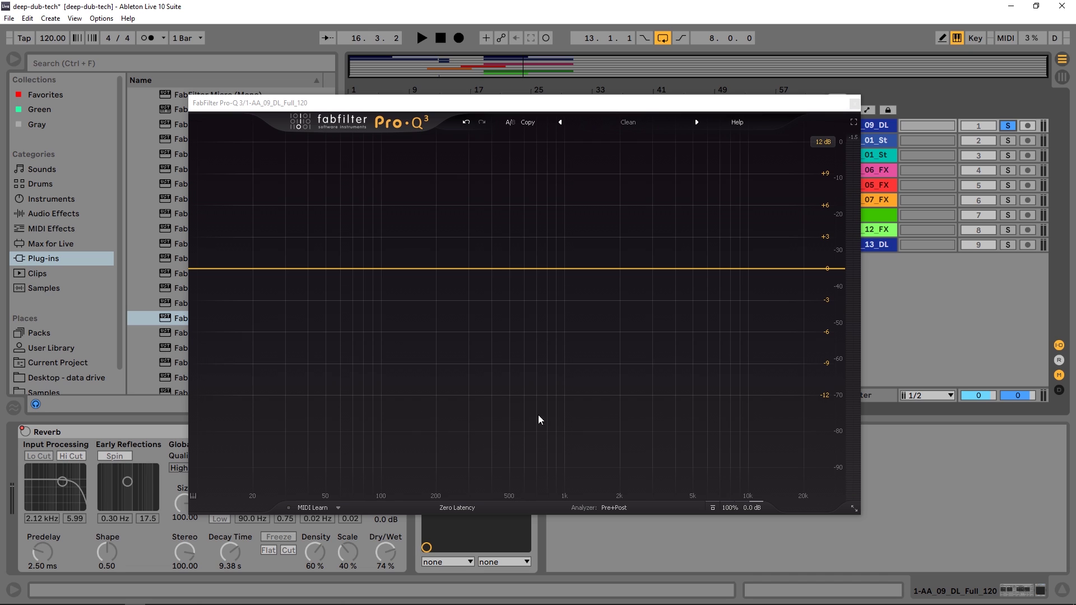
Step: Play the 09_DL track and freeze its spectrum, showing peaks at 58, 165, 623 Hz, 8.2 and 16 kHz
click(442, 417)
click(614, 507)
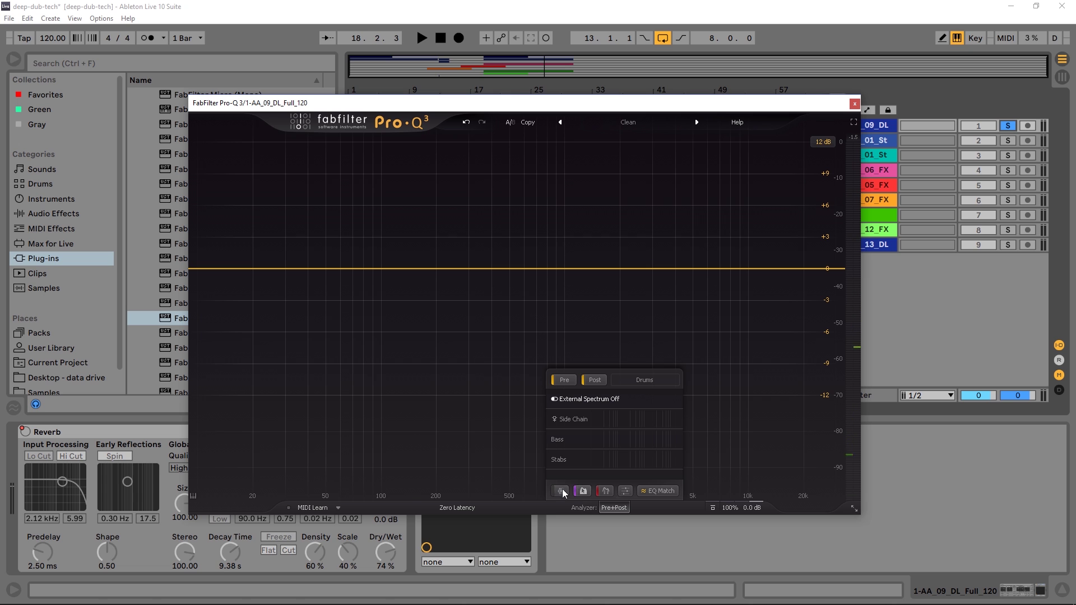
key(space)
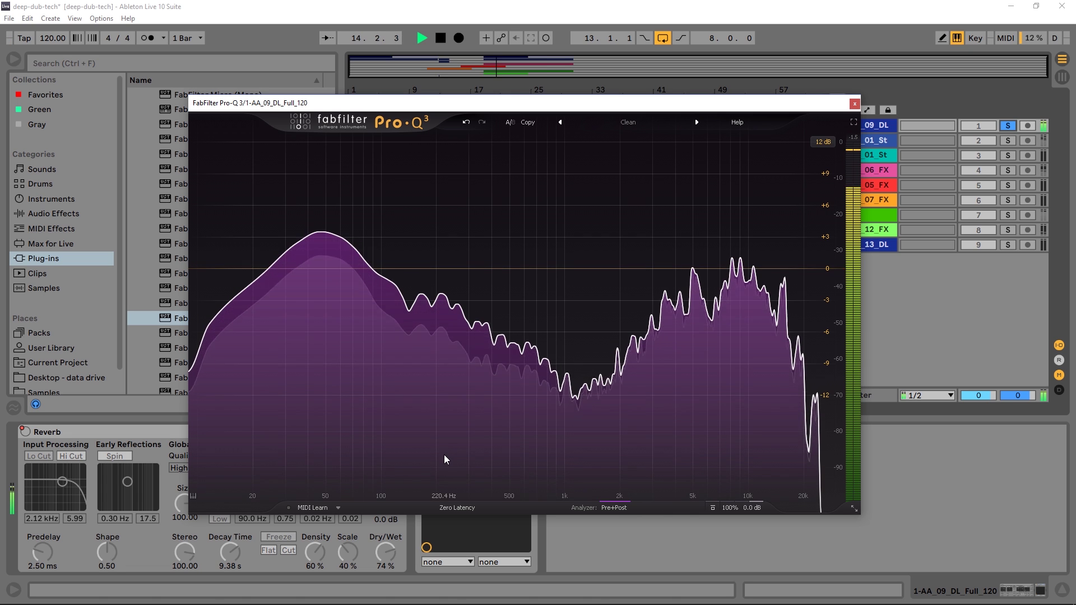
click(444, 457)
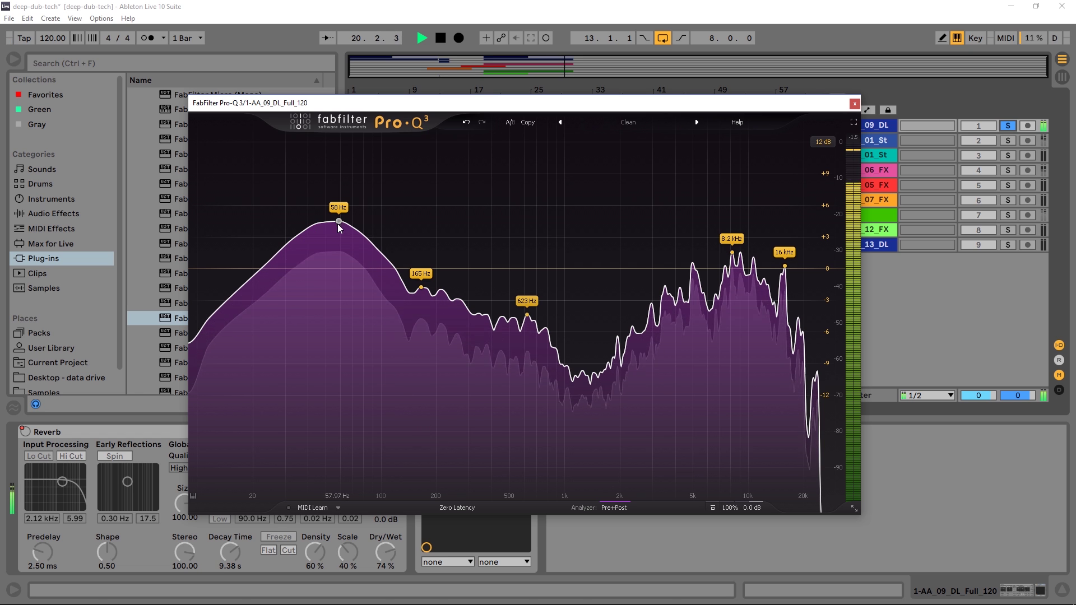
Step: Pull the 58 Hz peak down into a cut and lower its Q to widen the dip
drag(339, 223, 339, 350)
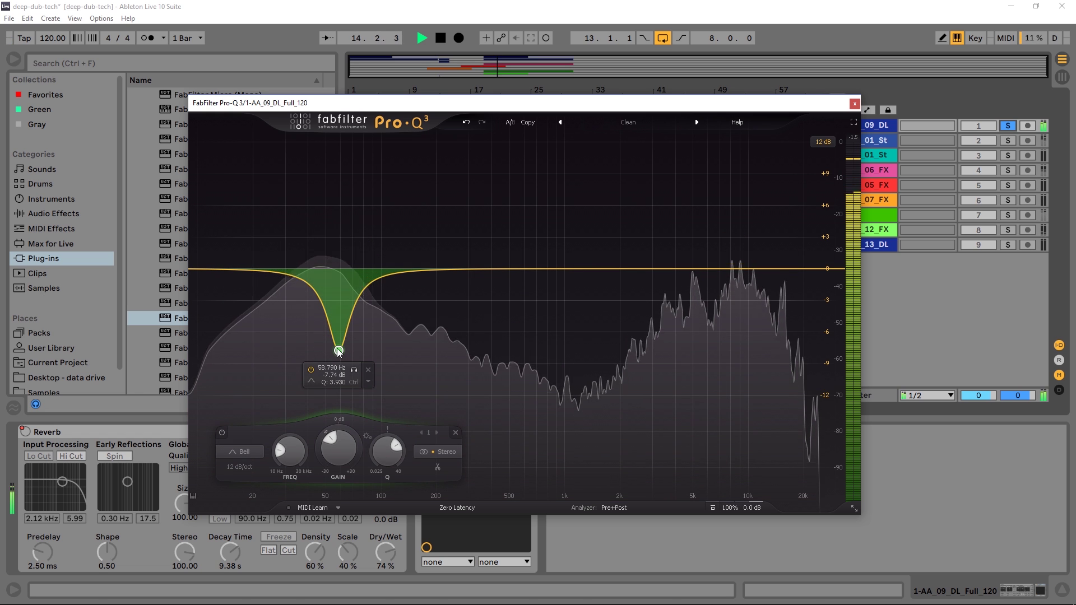
drag(389, 449, 389, 457)
scroll(388, 451, down, 6)
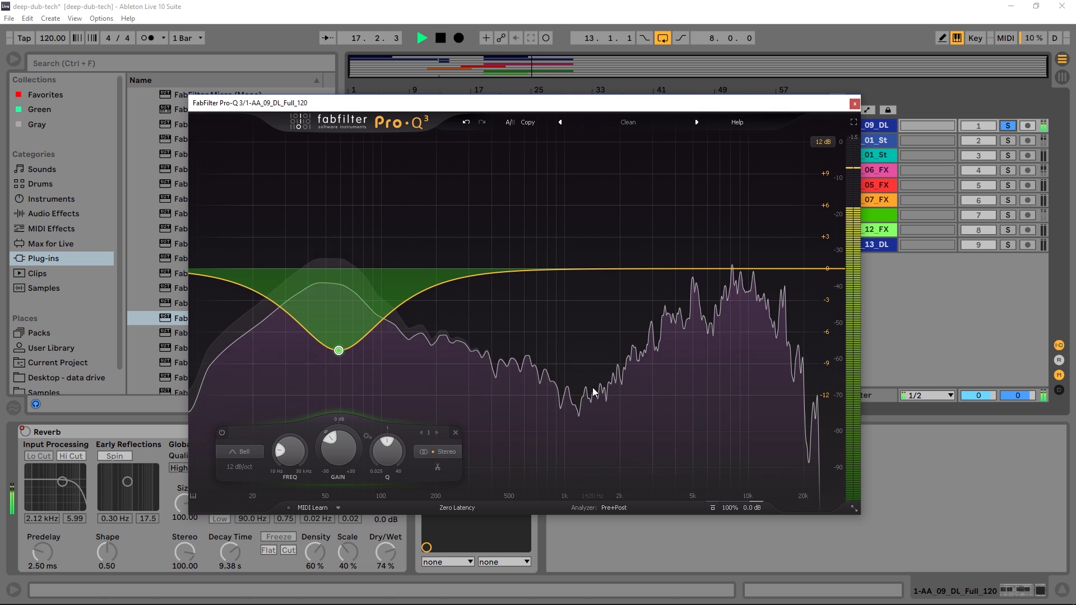
click(526, 446)
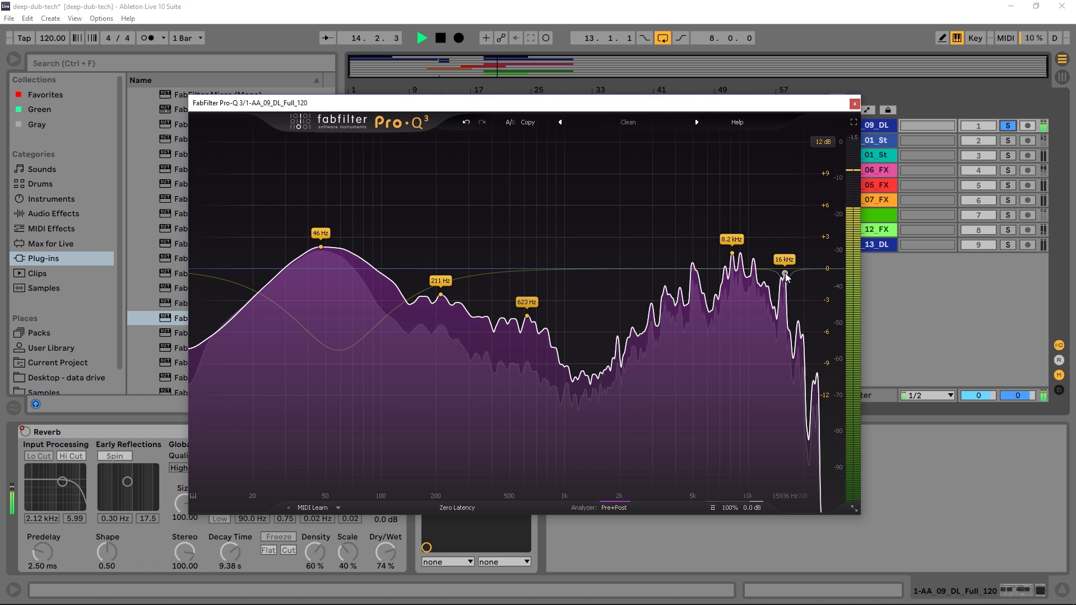
Step: Notch 15924 Hz at -8.52 dB, Q 14.118, with -5.73 dB dynamic range, then stop playback
drag(784, 269, 787, 301)
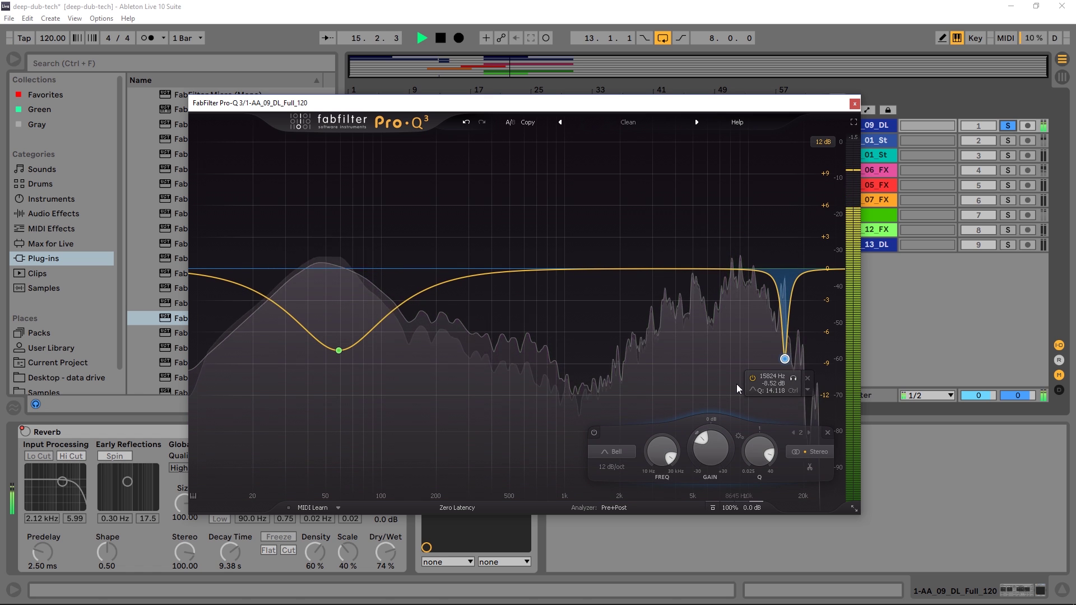
drag(685, 448, 687, 499)
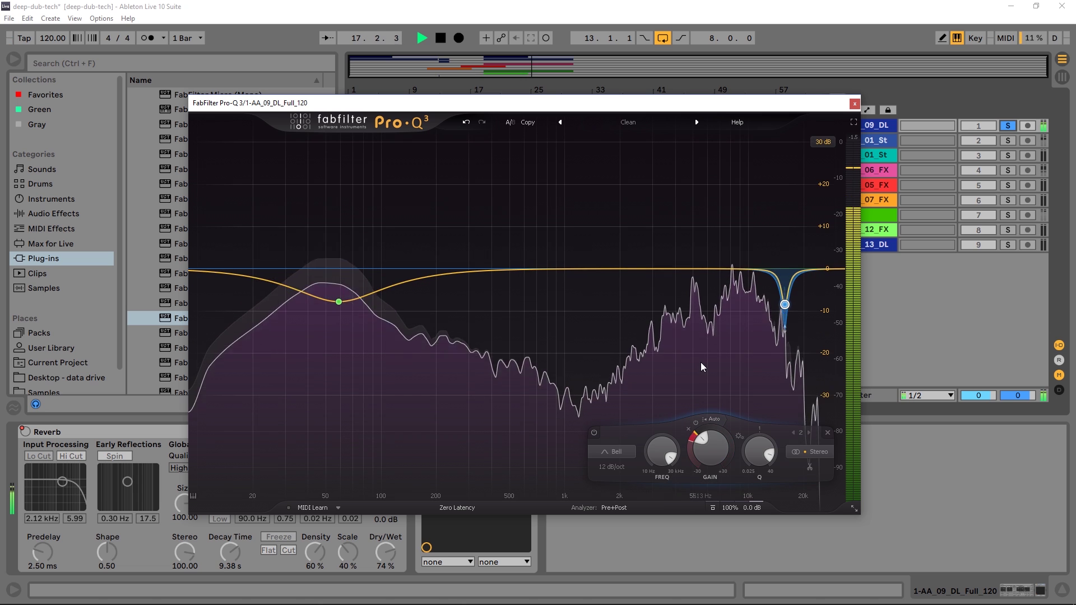
mouse_move(734, 353)
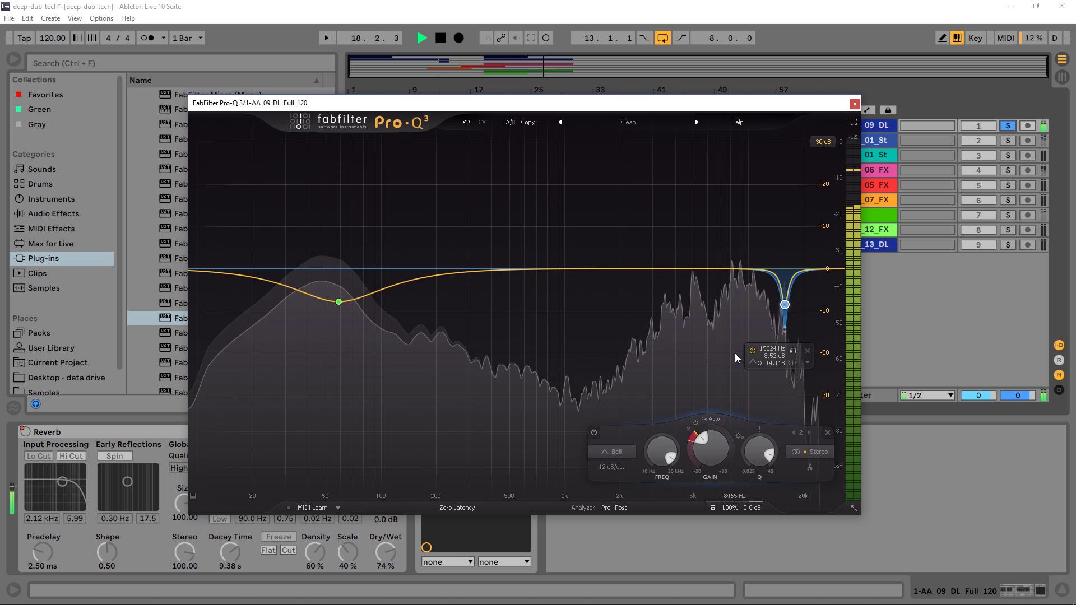
key(space)
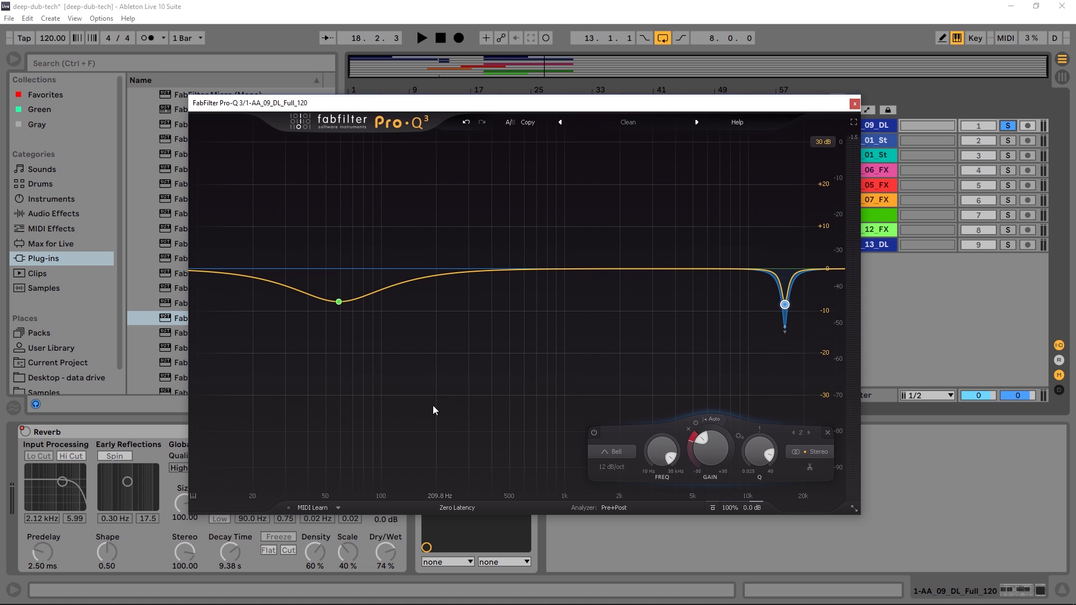
Step: Show the piano keyboard and add a G3 (196 Hz) band with about -0.57 dB gain and Q near 4.3
click(192, 496)
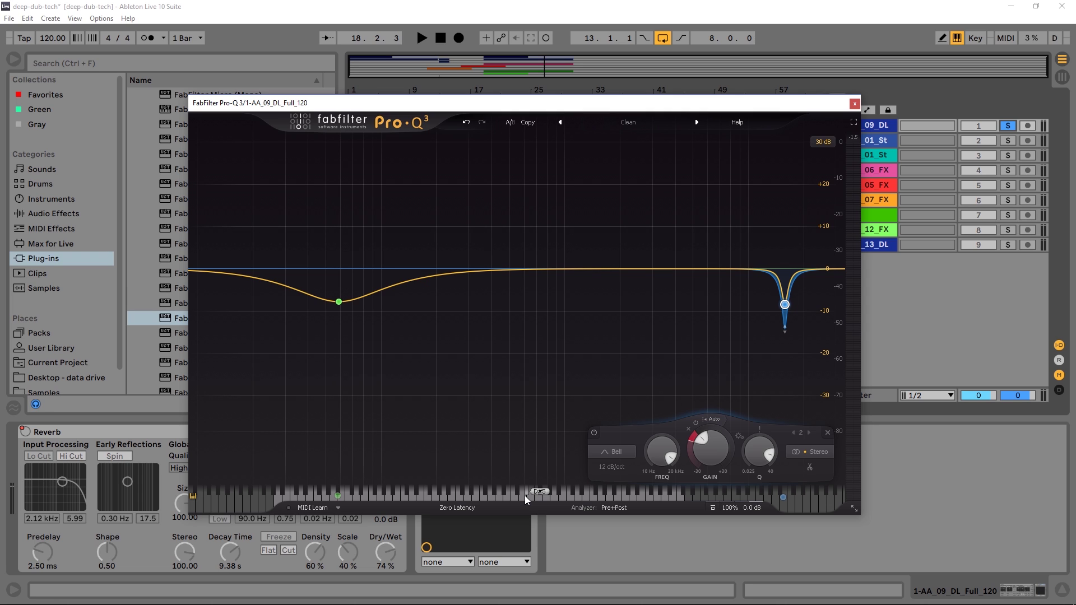
click(435, 498)
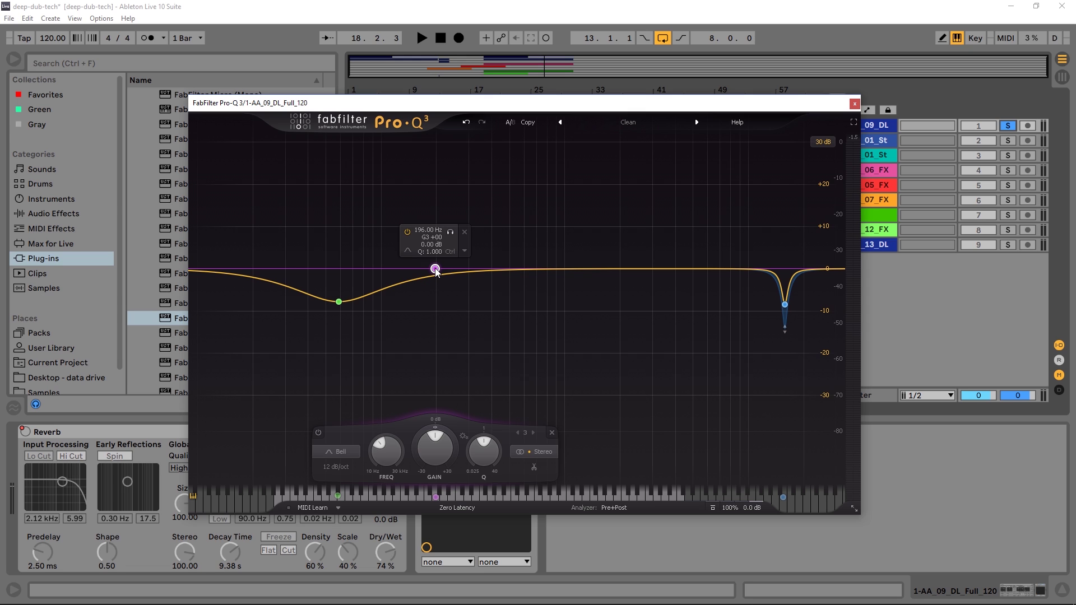
scroll(433, 476, down, 5)
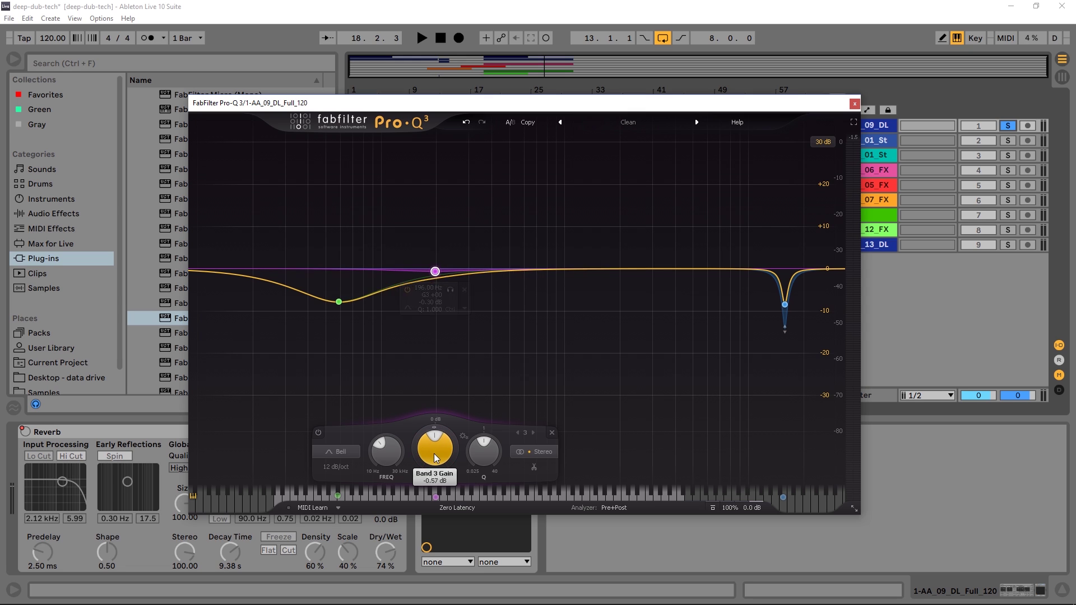
scroll(433, 476, down, 1)
scroll(483, 453, up, 5)
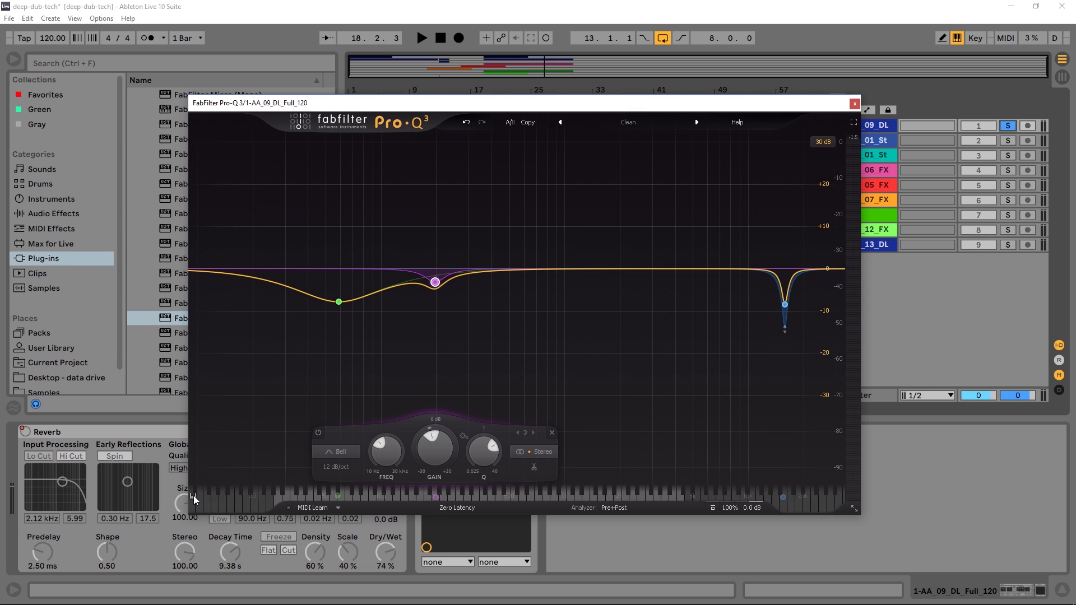
Step: Keep Zero Latency processing and open the Analyzer: Pre+Post settings panel
click(460, 508)
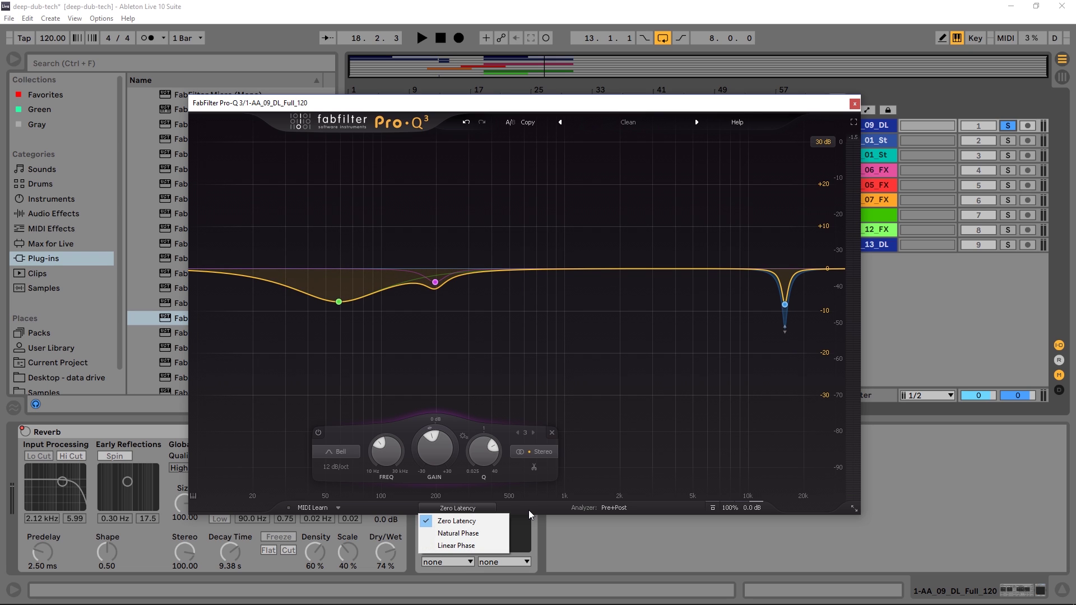
click(614, 507)
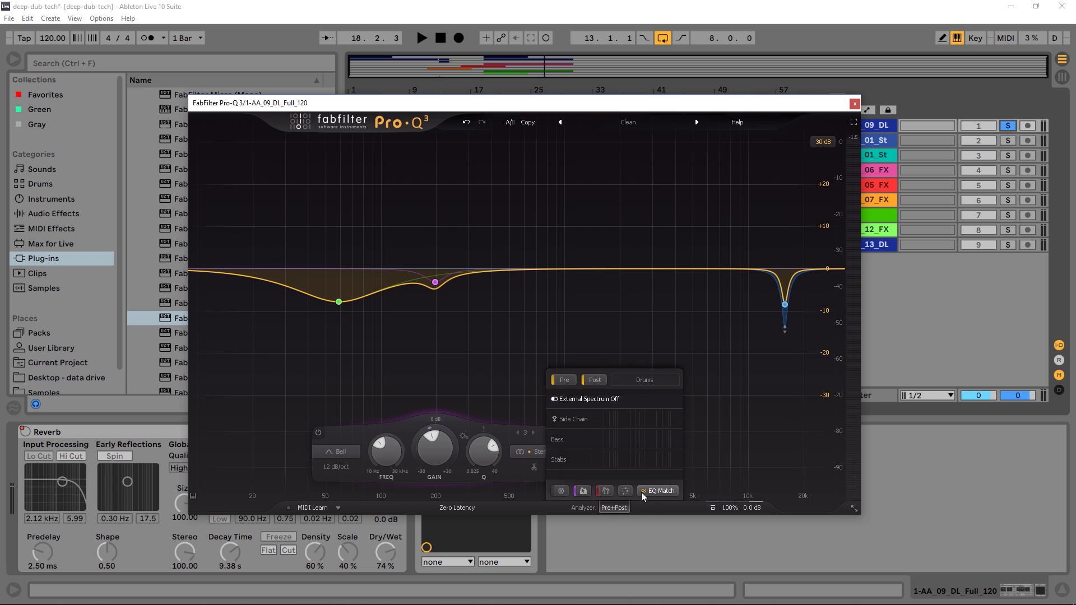